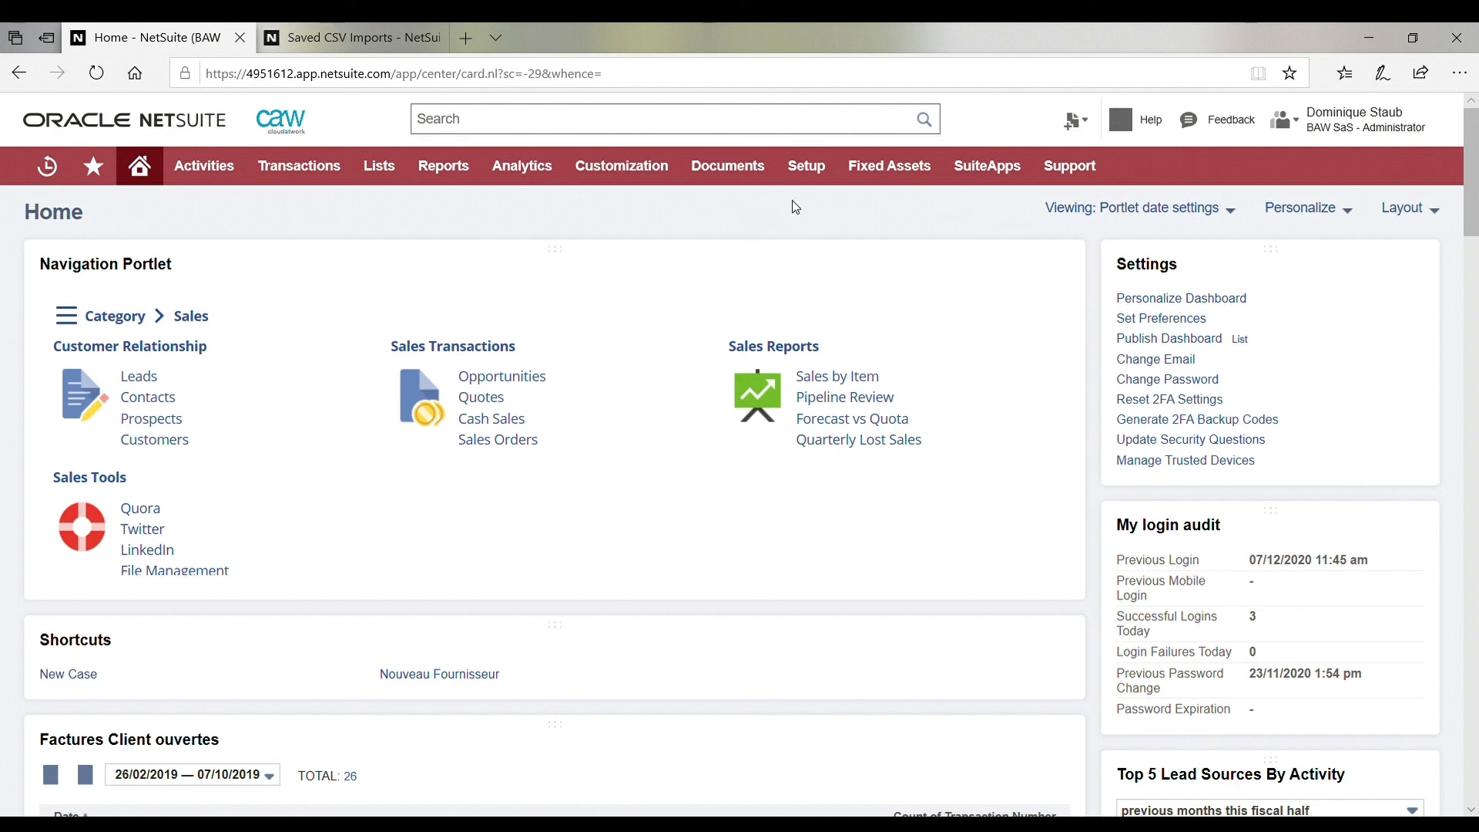
# Step: Open the Import Assistant for importing CSV records
pyautogui.moveTo(822, 180)
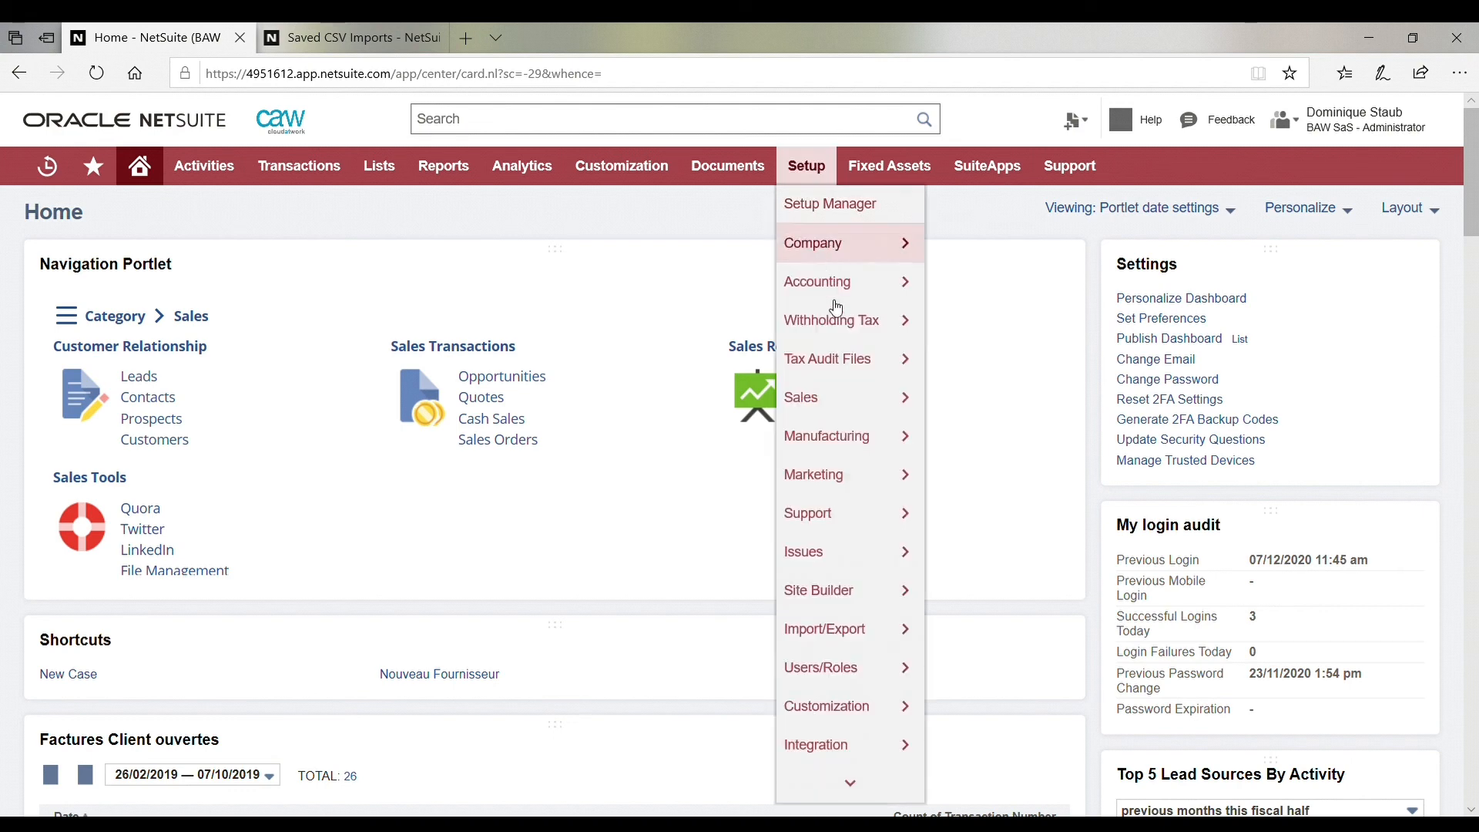
pyautogui.moveTo(855, 637)
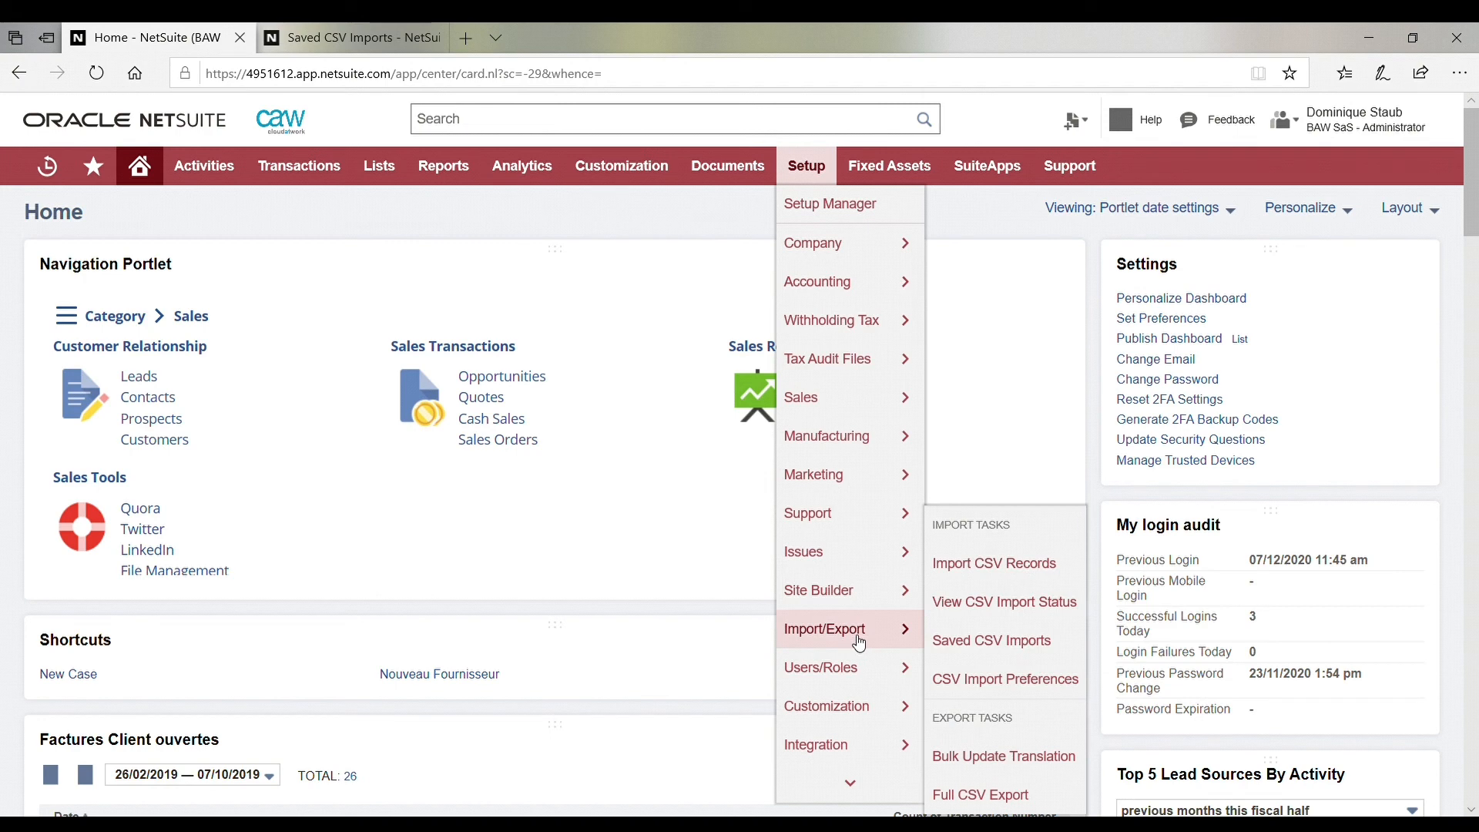
pyautogui.click(979, 573)
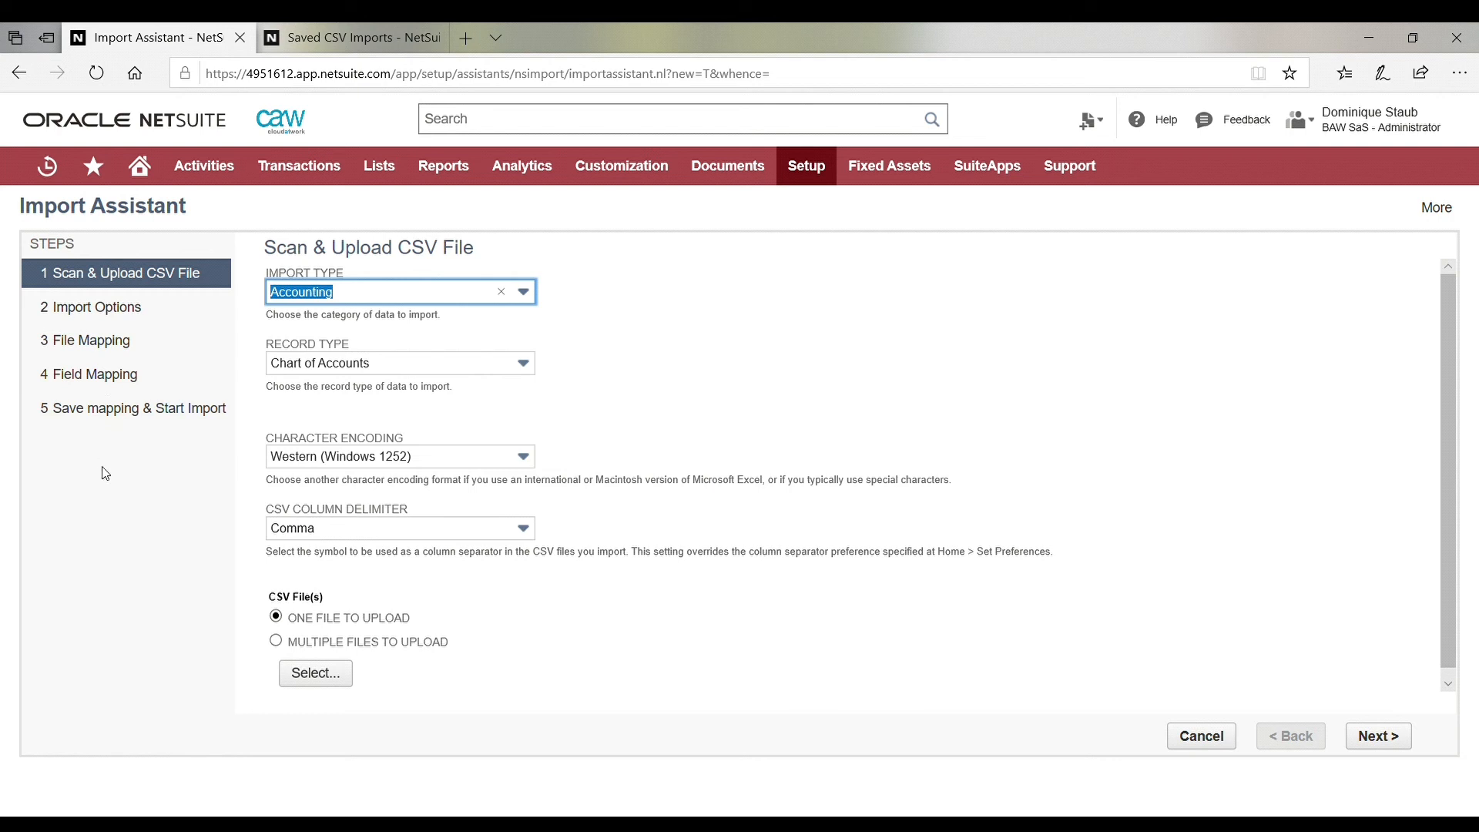
# Step: Set the import type to Transactions in the Import Assistant
pyautogui.click(382, 297)
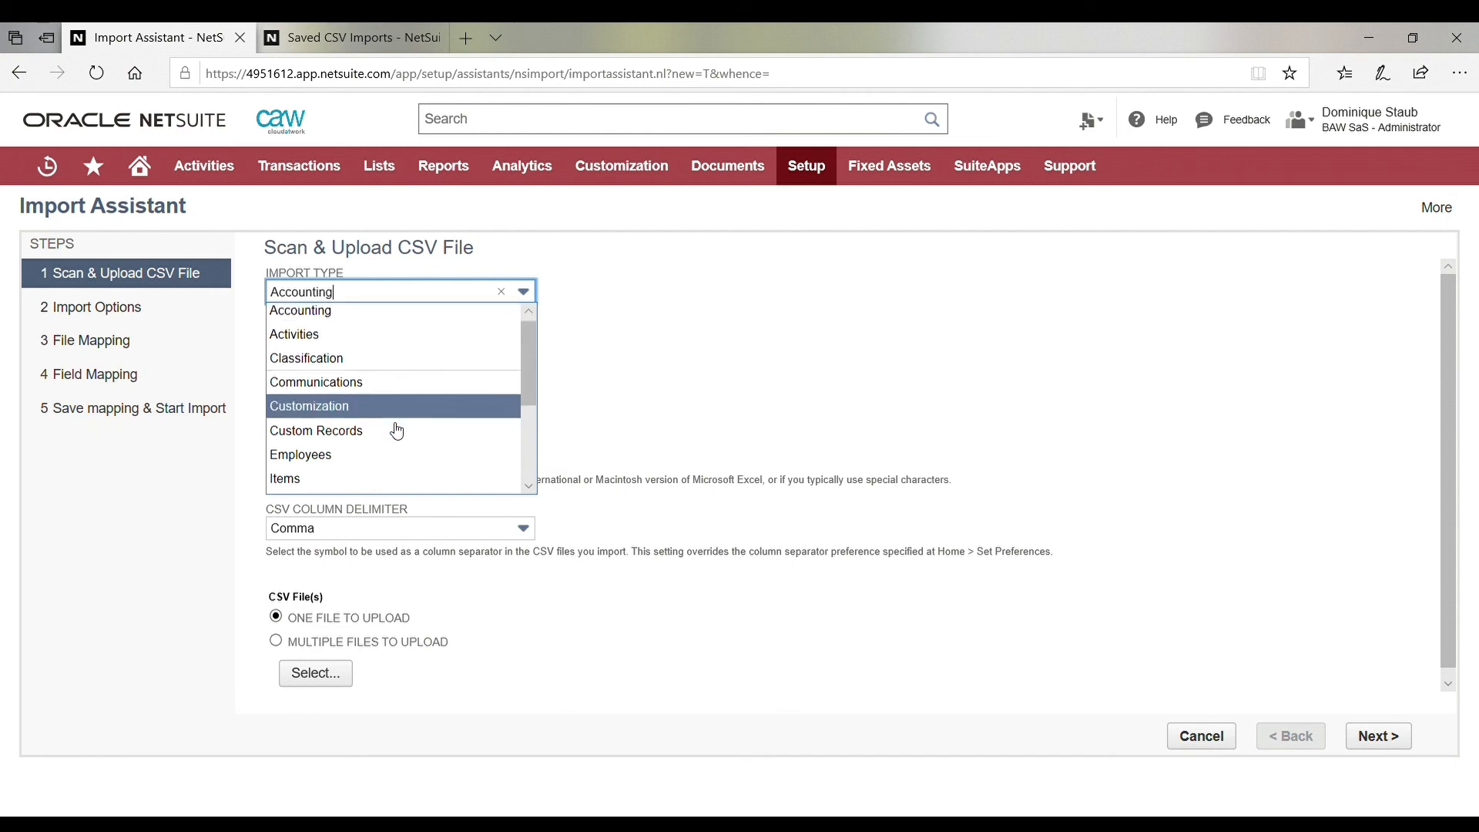
pyautogui.scroll(-2, 394, 430)
pyautogui.scroll(-1, 397, 430)
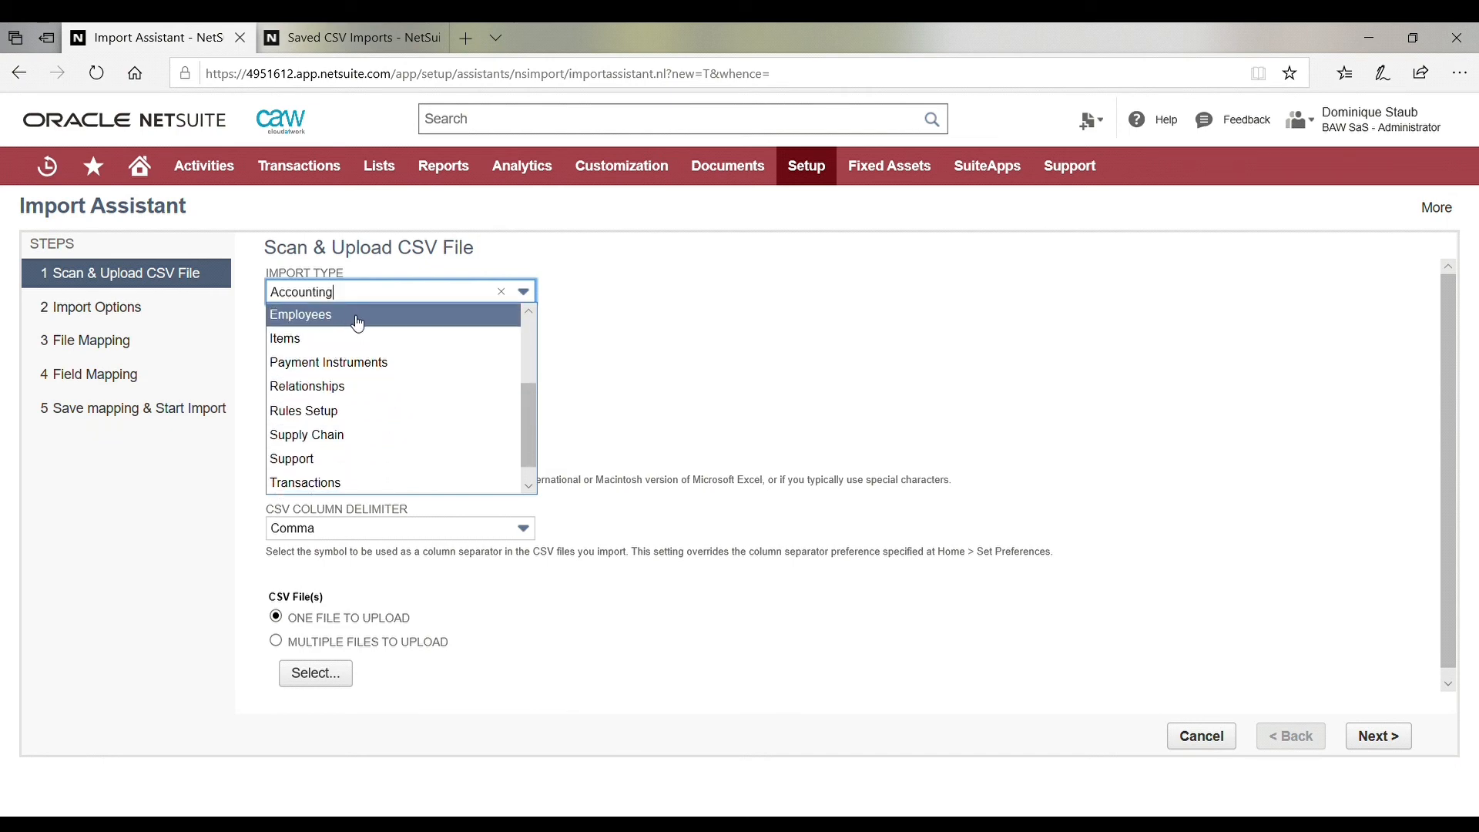
pyautogui.scroll(-1, 397, 465)
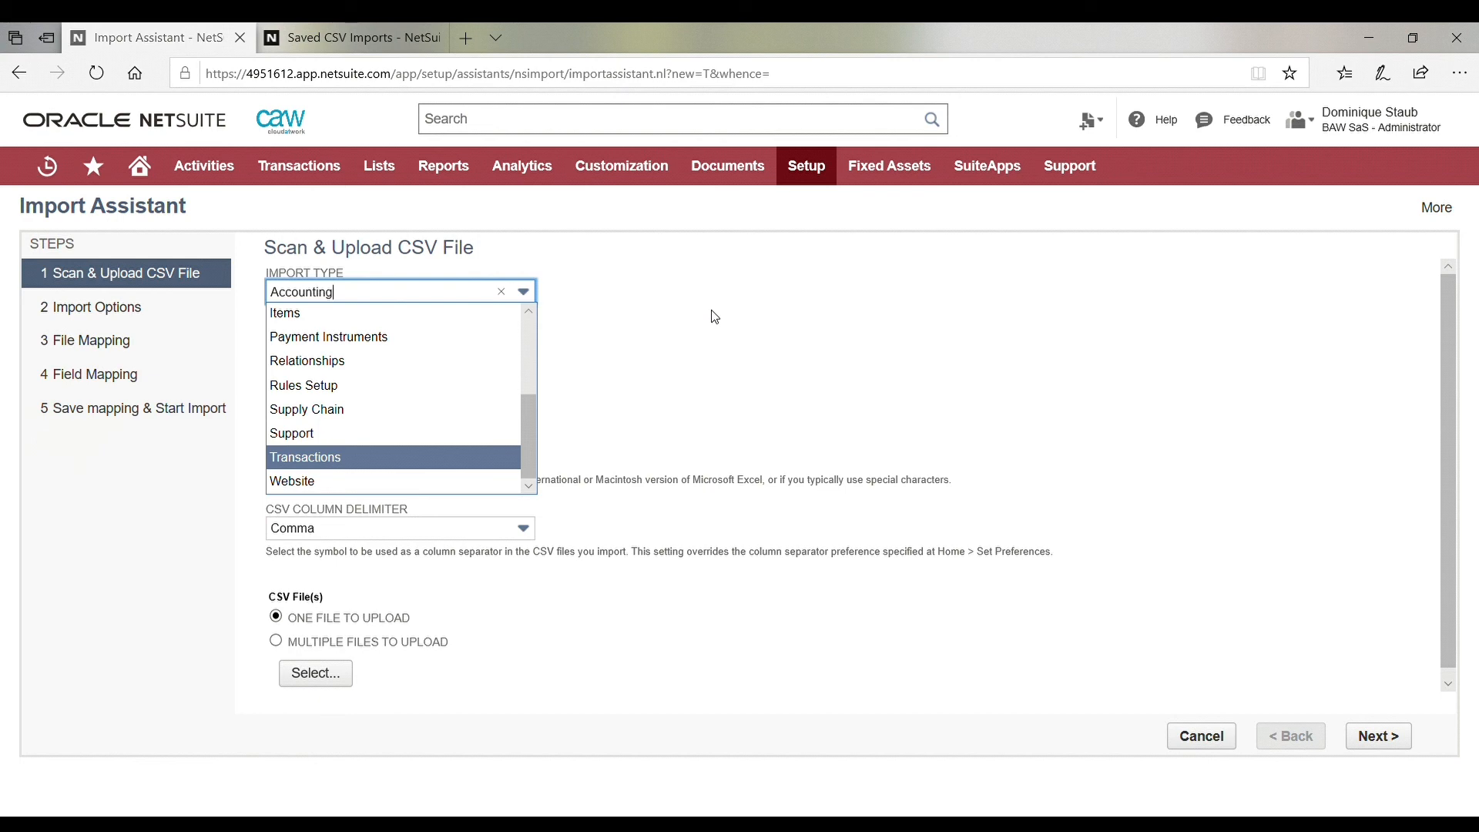
pyautogui.press('Return')
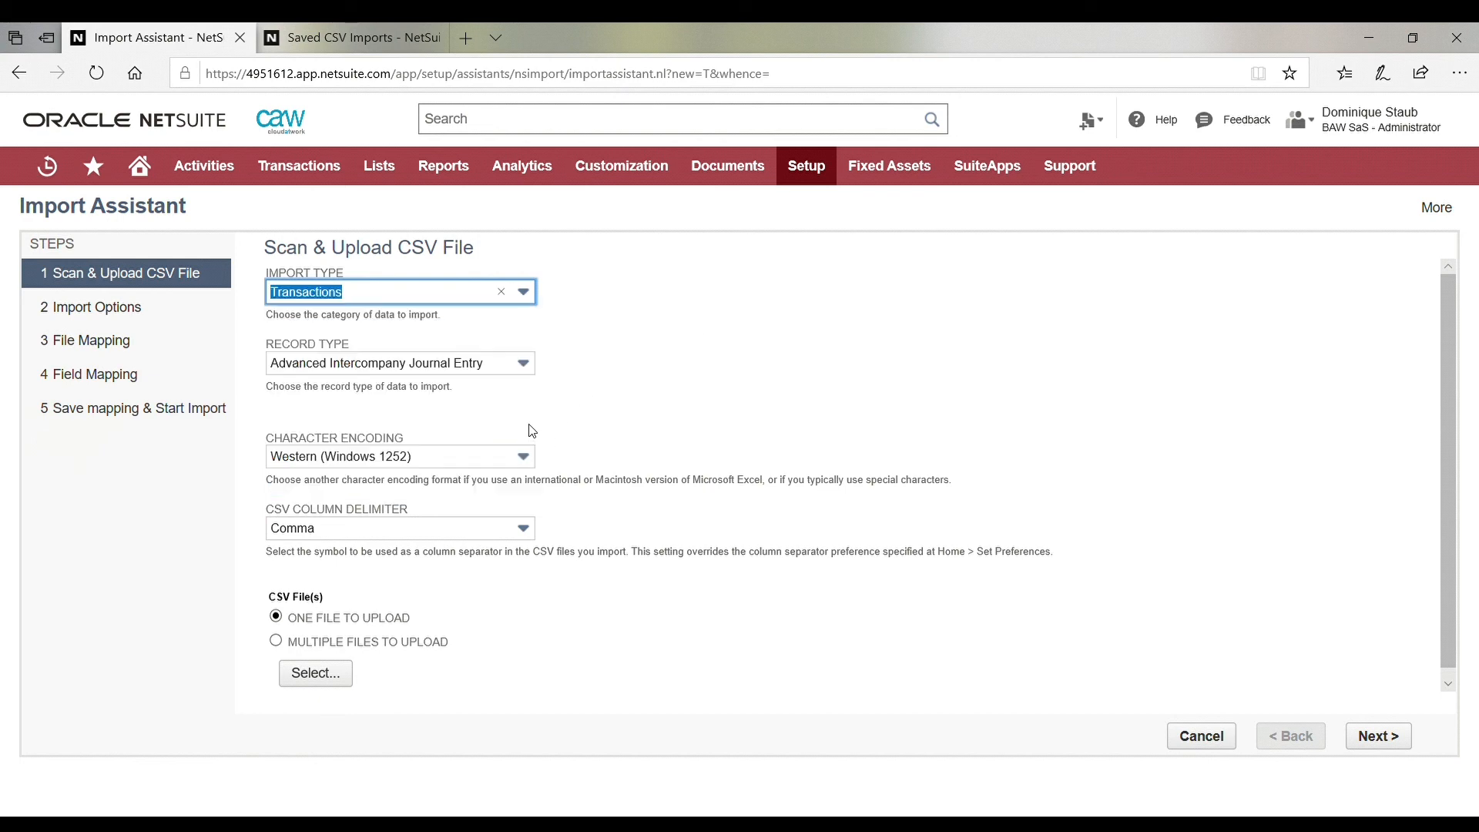
# Step: Switch to the Saved CSV Imports page and open the saved import "Import de pistes et contacts"
pyautogui.click(334, 40)
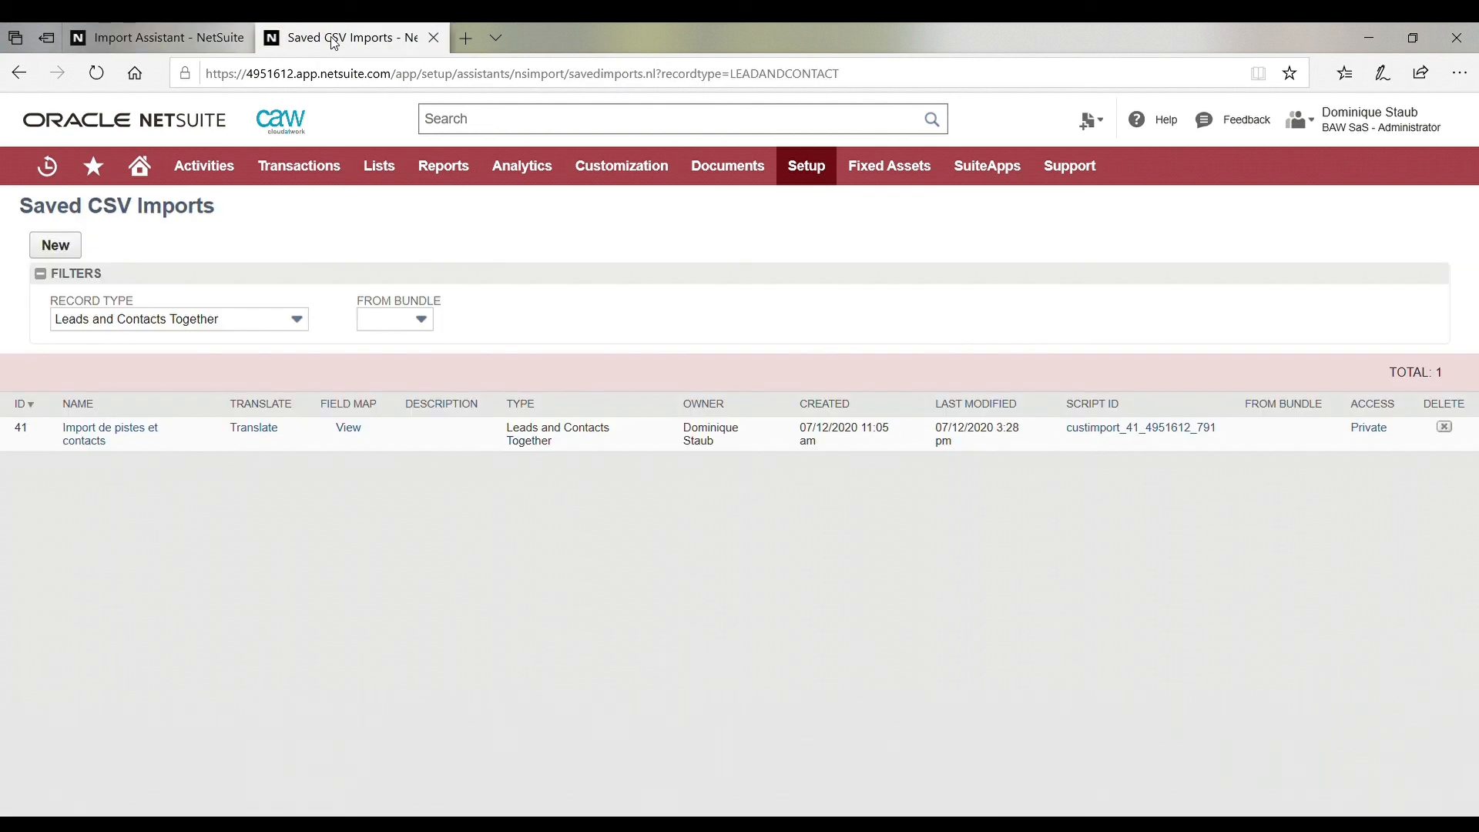
pyautogui.click(113, 440)
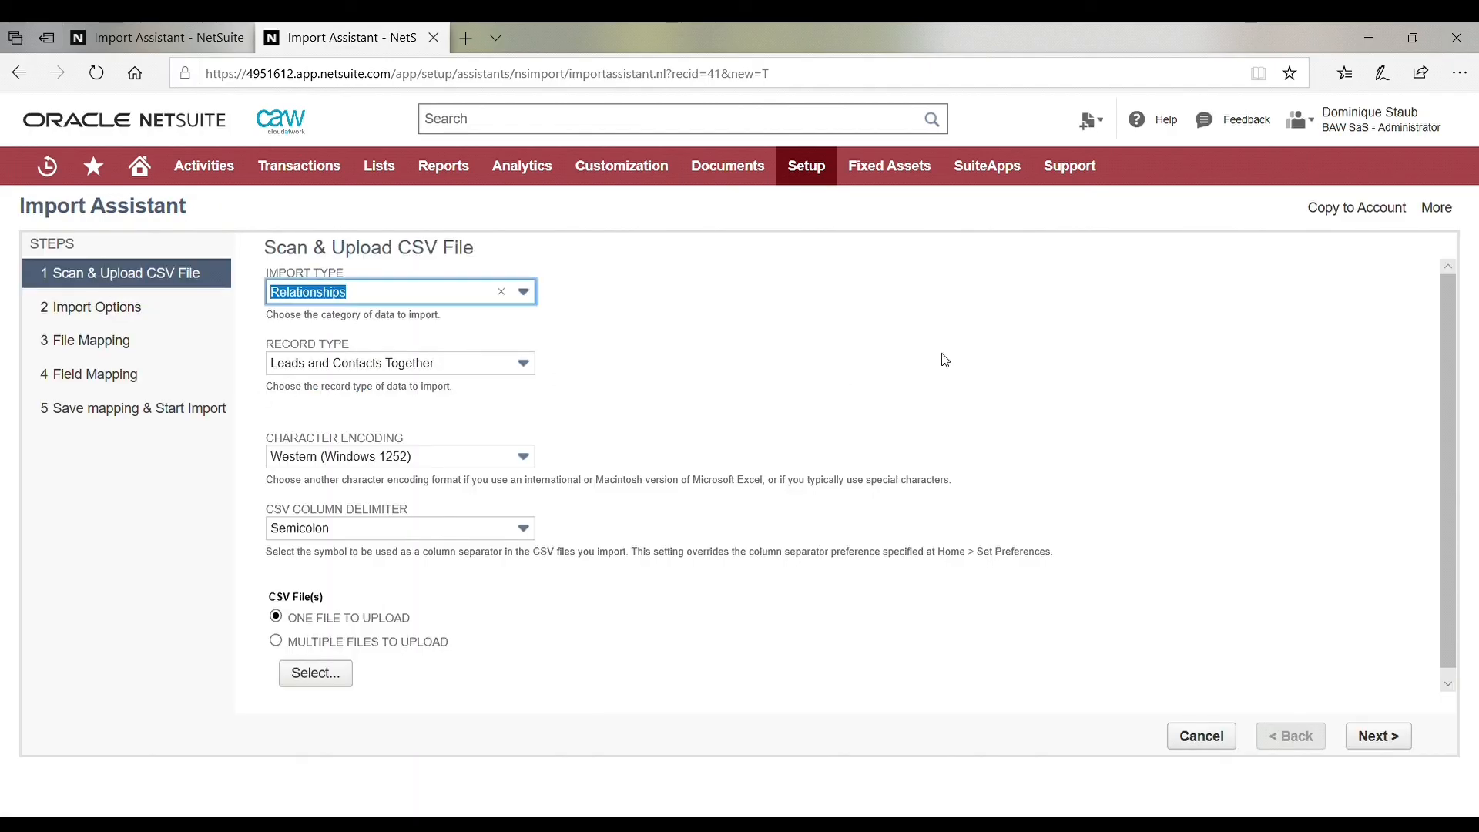
pyautogui.click(945, 360)
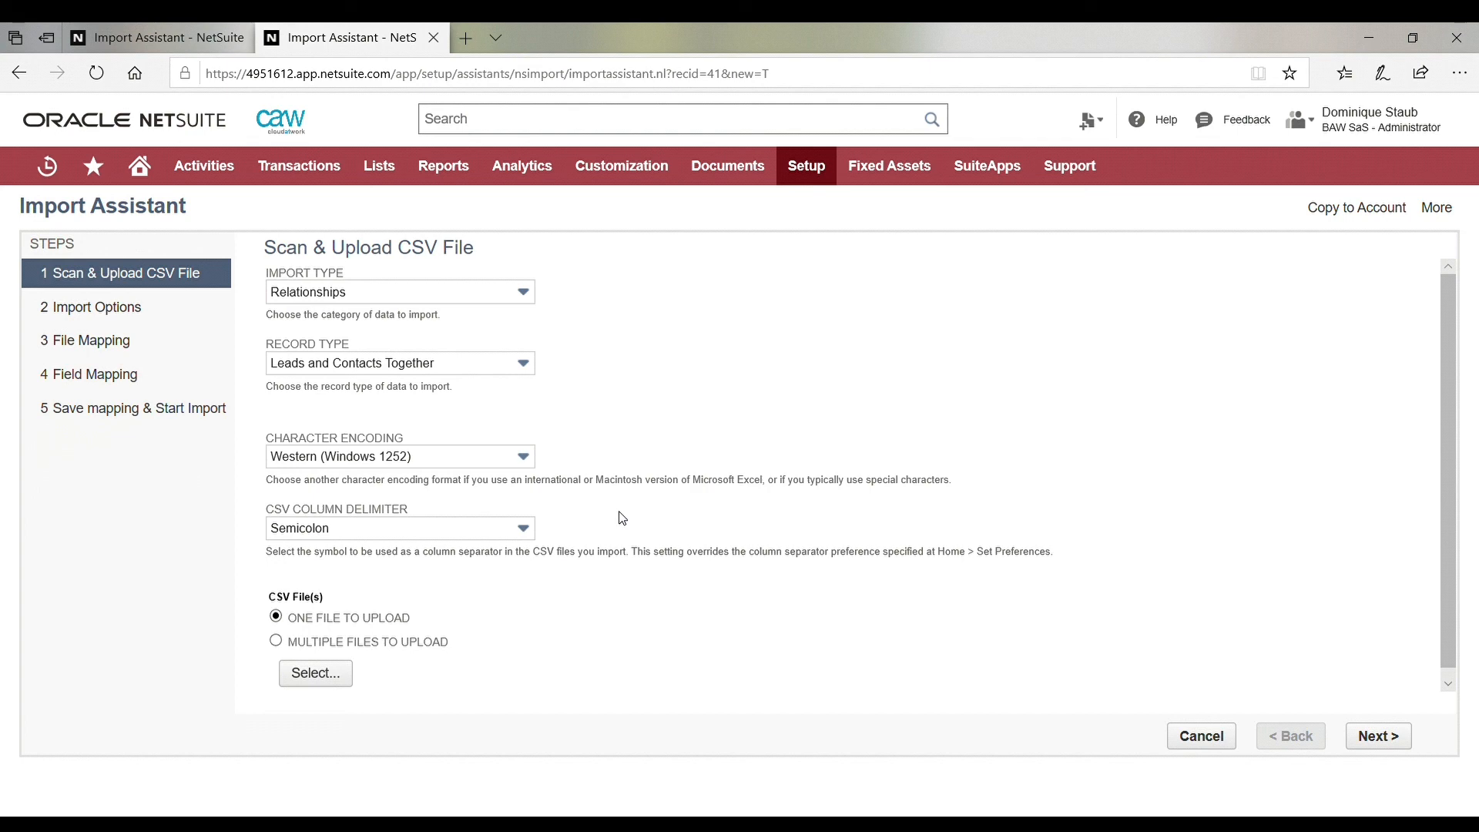
# Step: Attach Pistes et contacts.csv as the single file to upload and continue to the import options
pyautogui.click(339, 680)
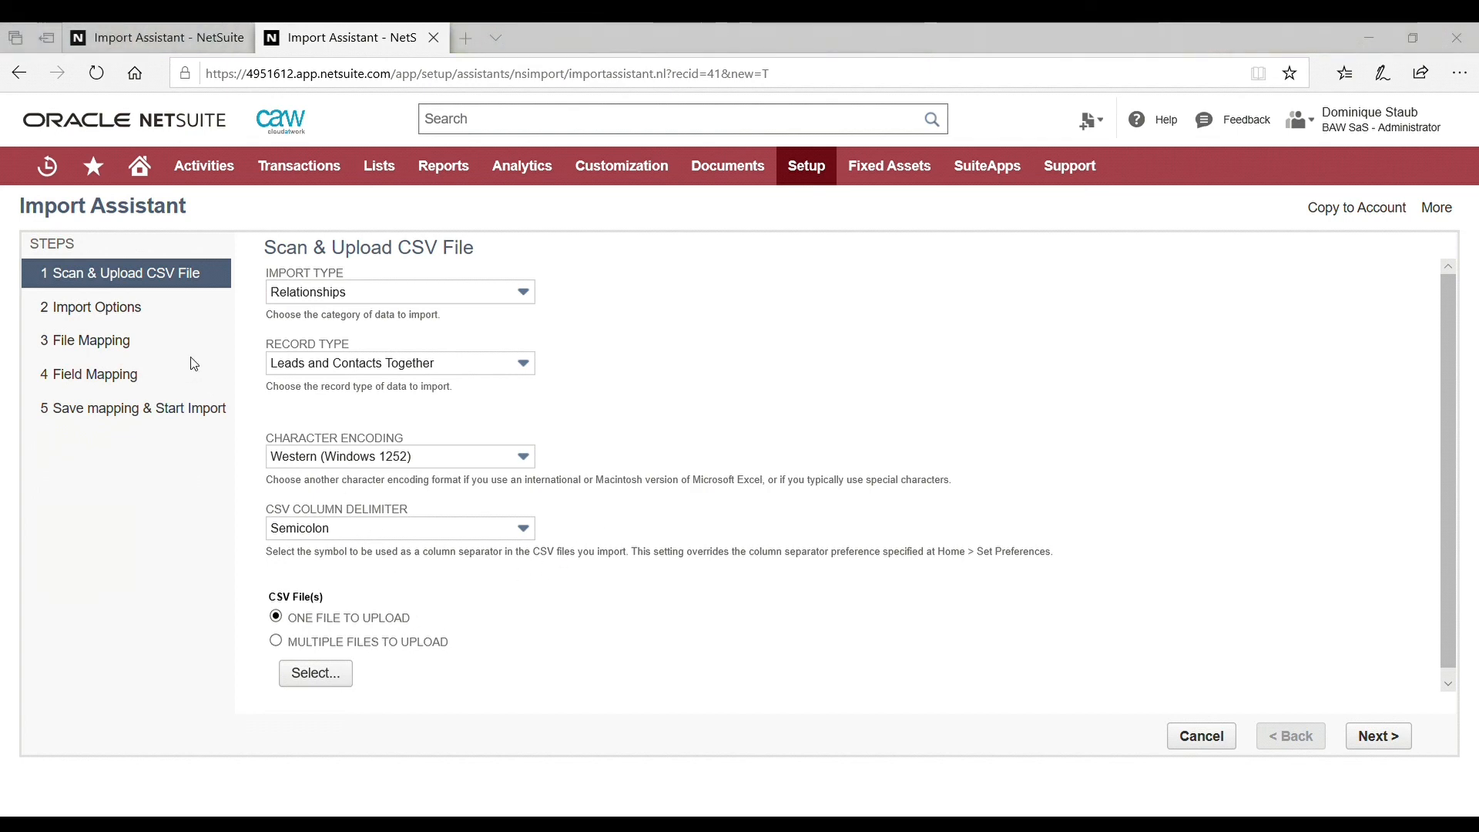
pyautogui.click(1321, 802)
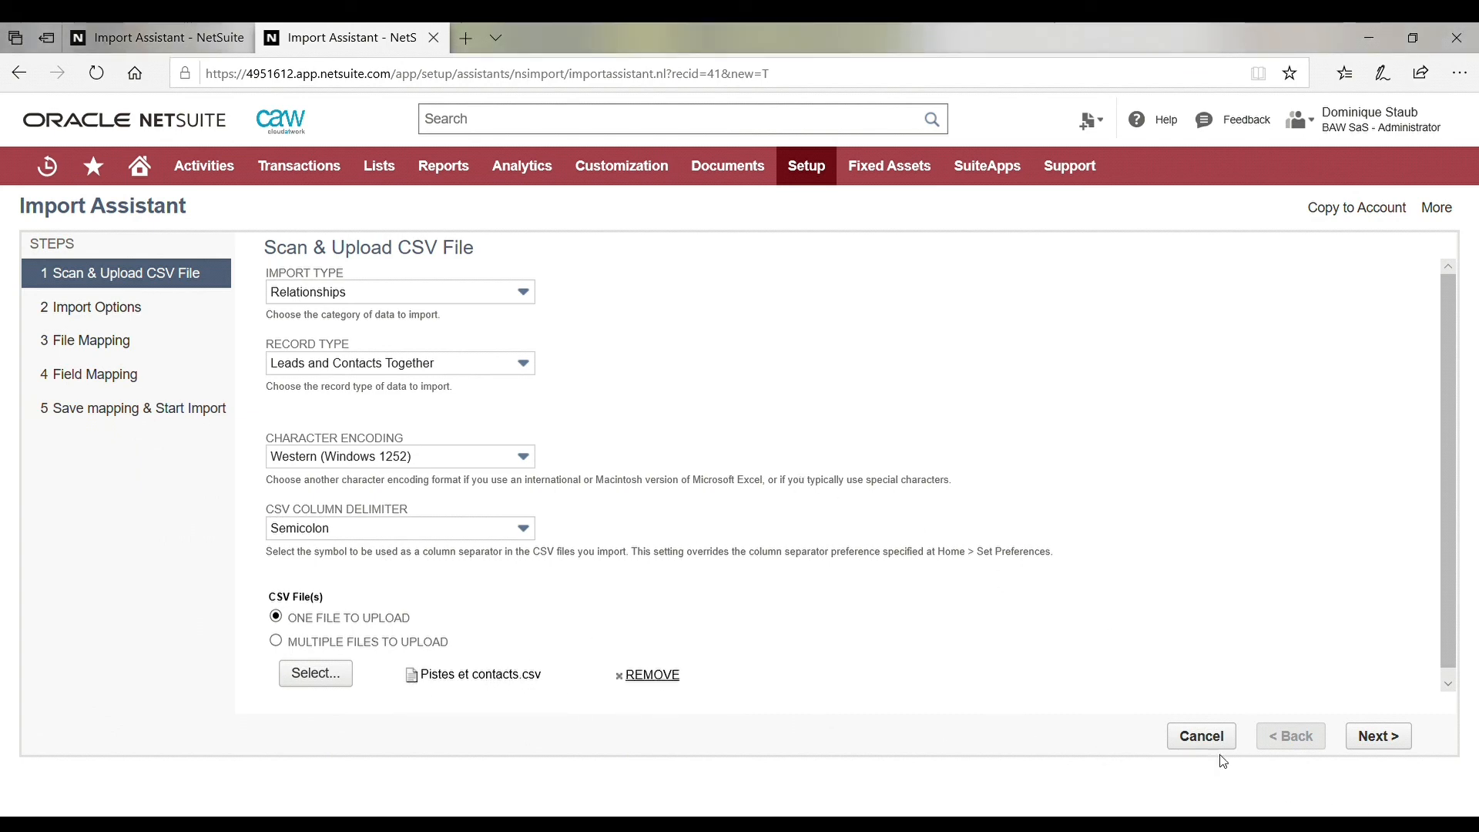
pyautogui.click(1379, 737)
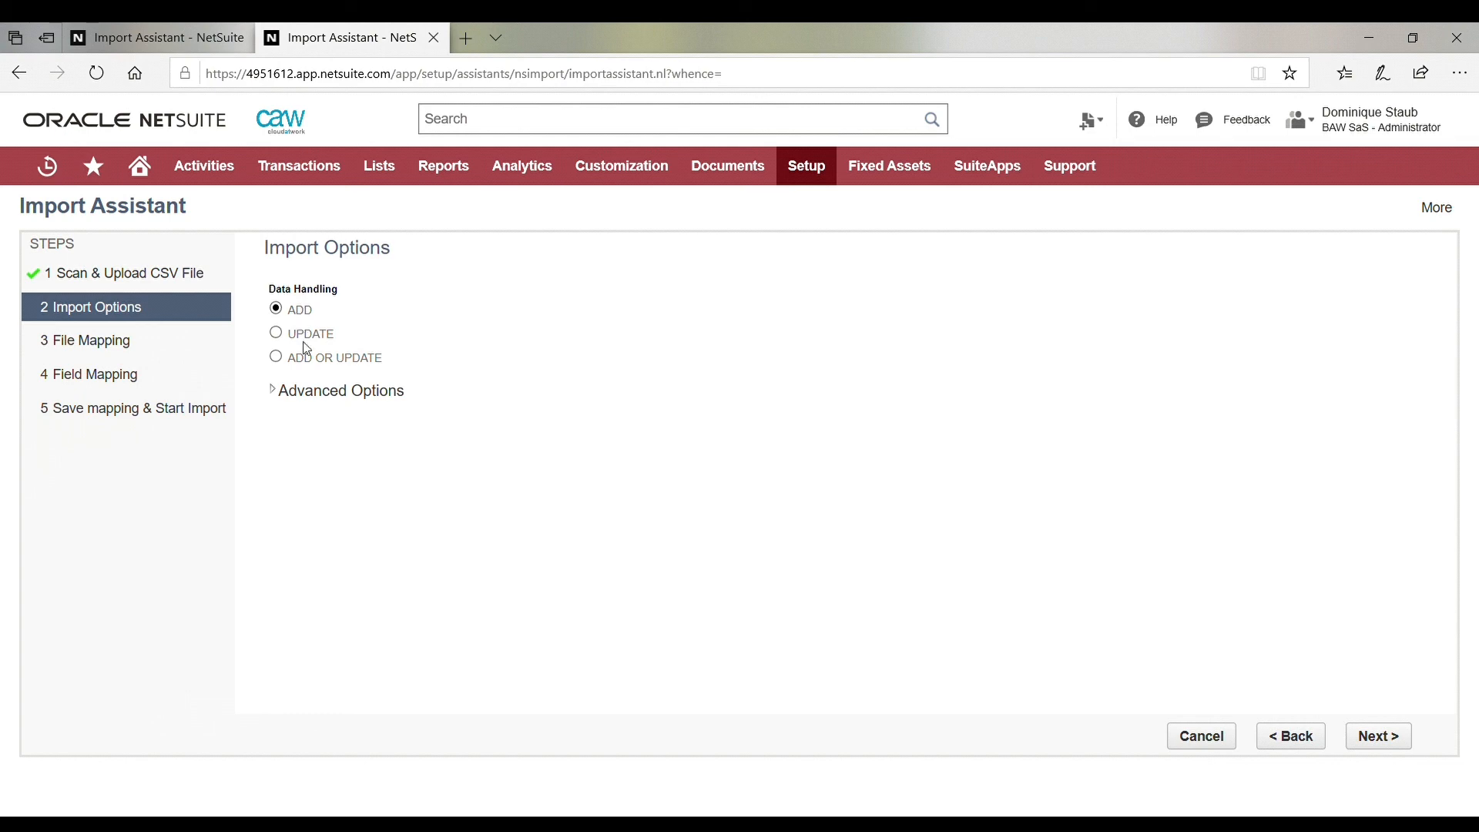
# Step: View the advanced import options, hide them again, and continue to the field mapping
pyautogui.click(274, 395)
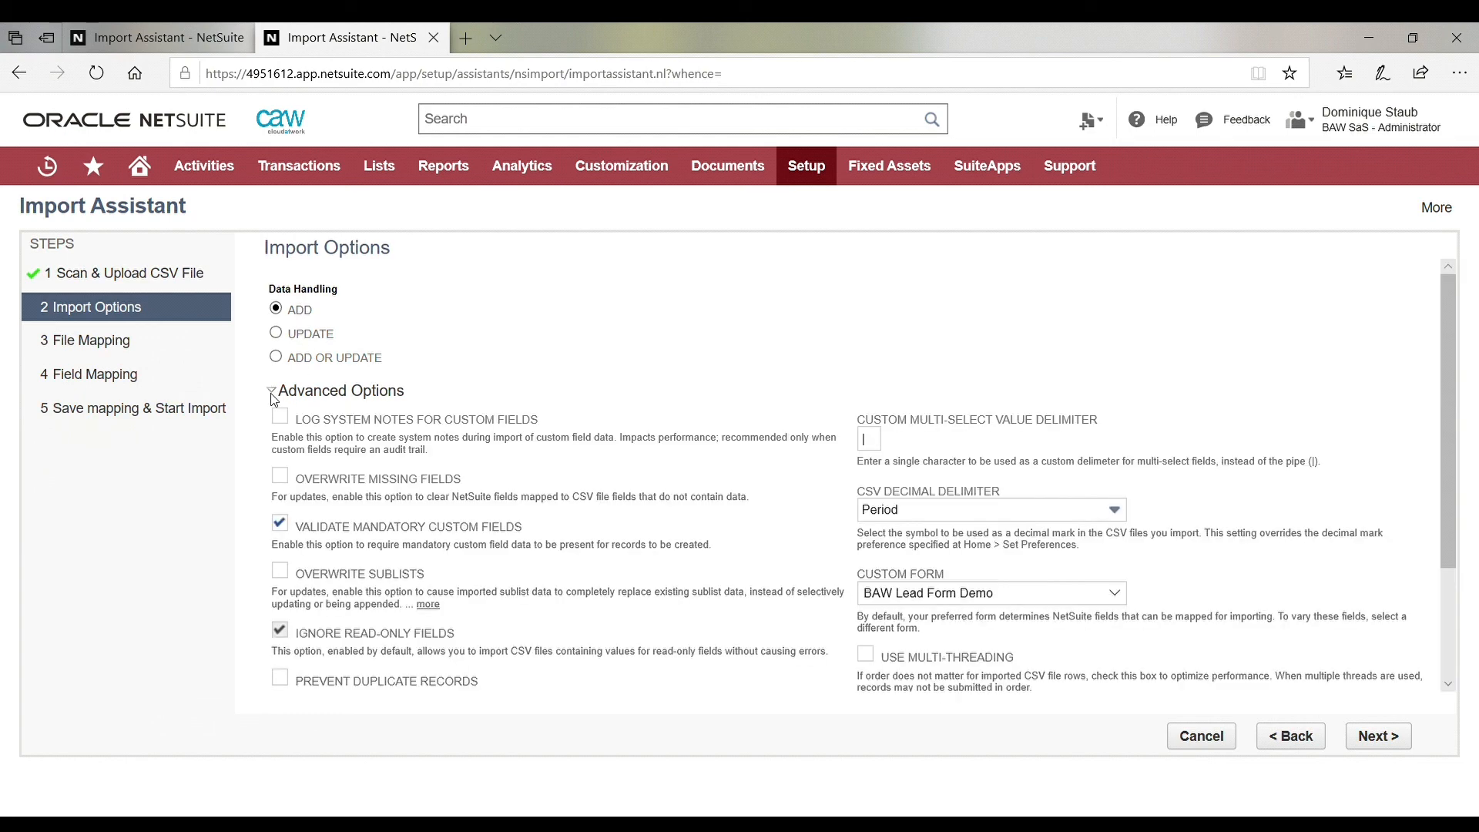
pyautogui.click(273, 394)
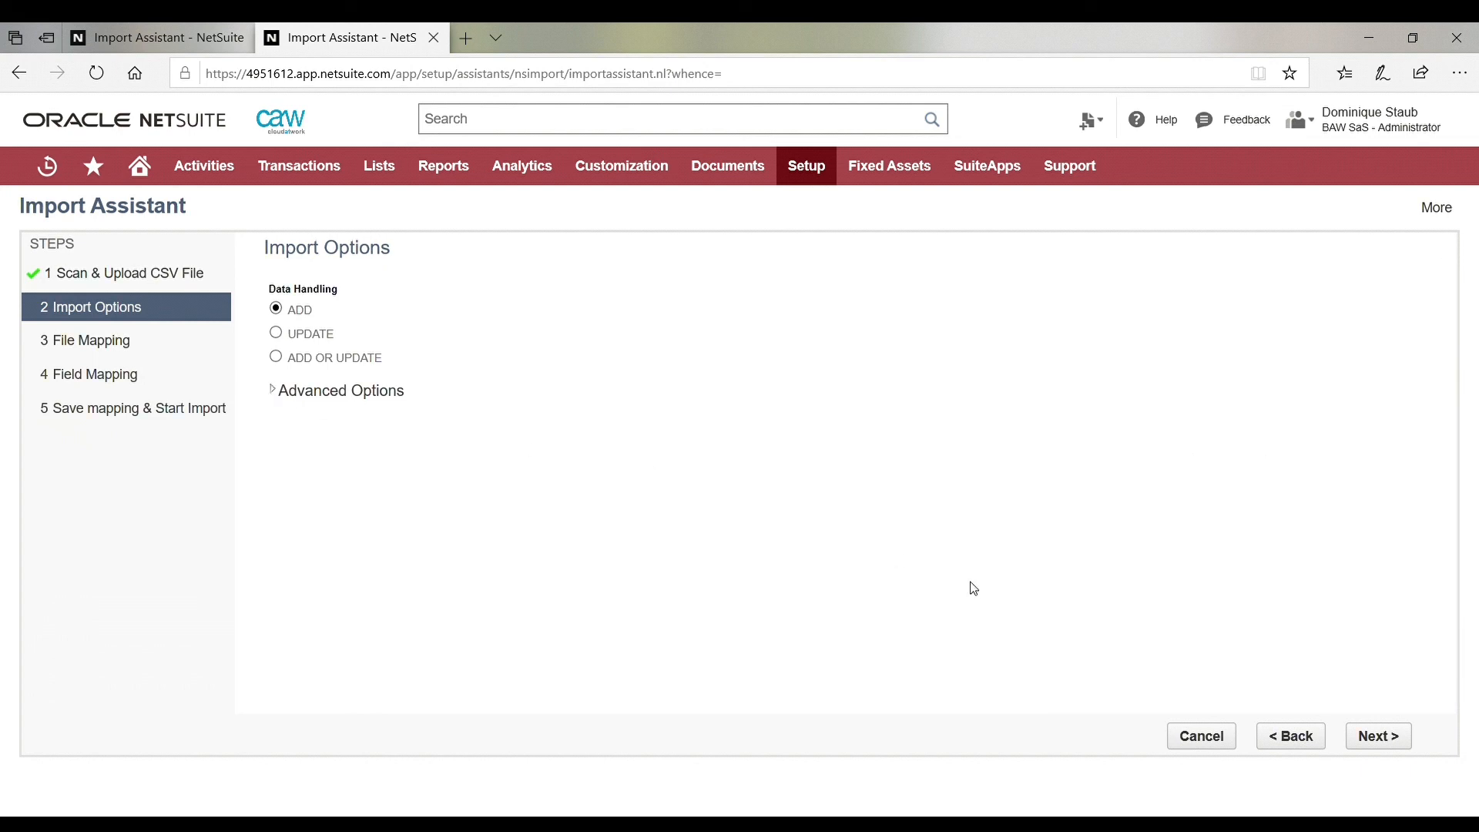
pyautogui.click(1398, 738)
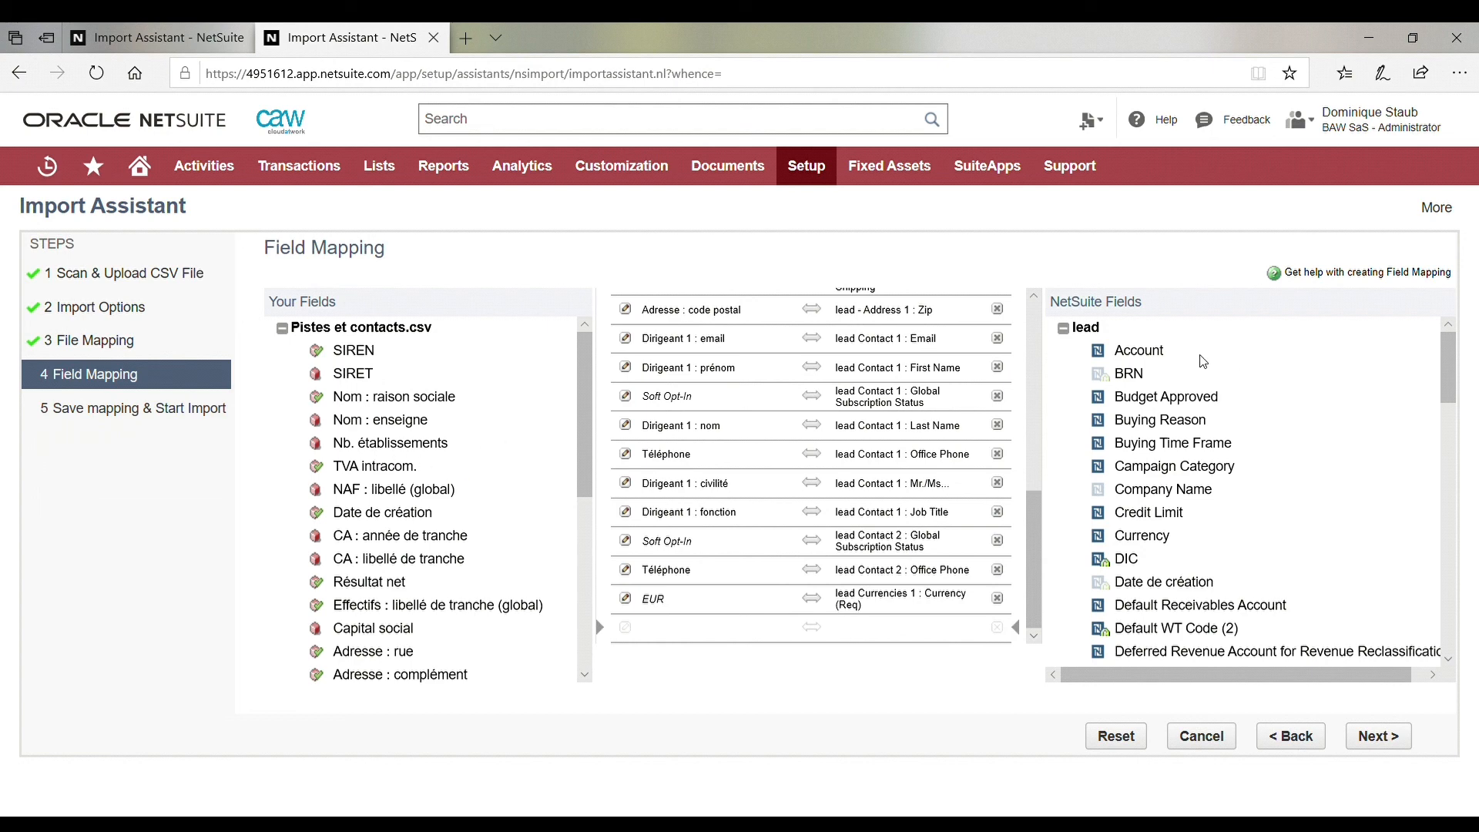
# Step: Collapse the lead field group and remove the mapping for lead Currencies 1 : Currency (Req), accepting the sublist removal
pyautogui.click(1064, 328)
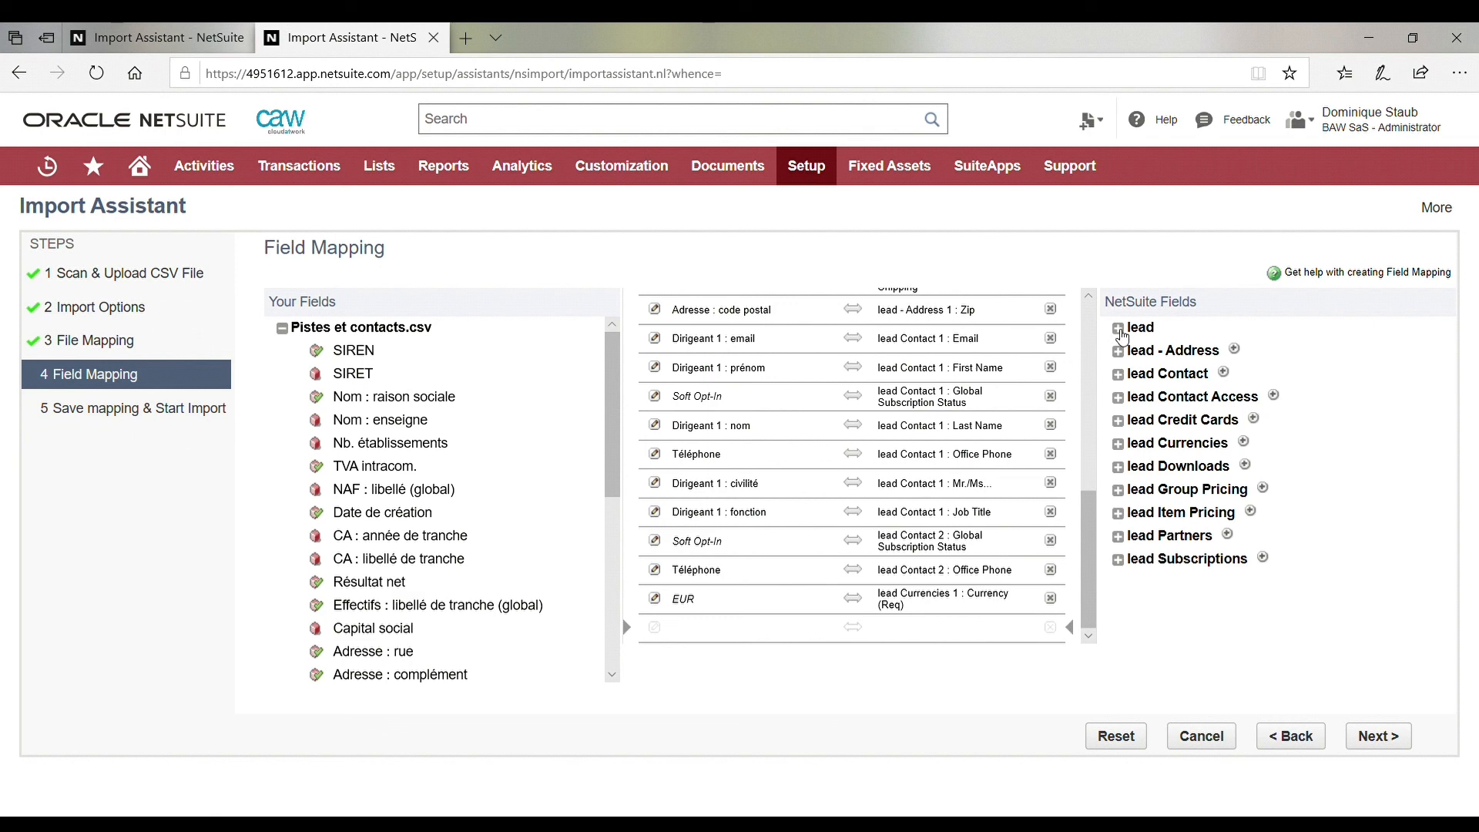
pyautogui.click(1050, 599)
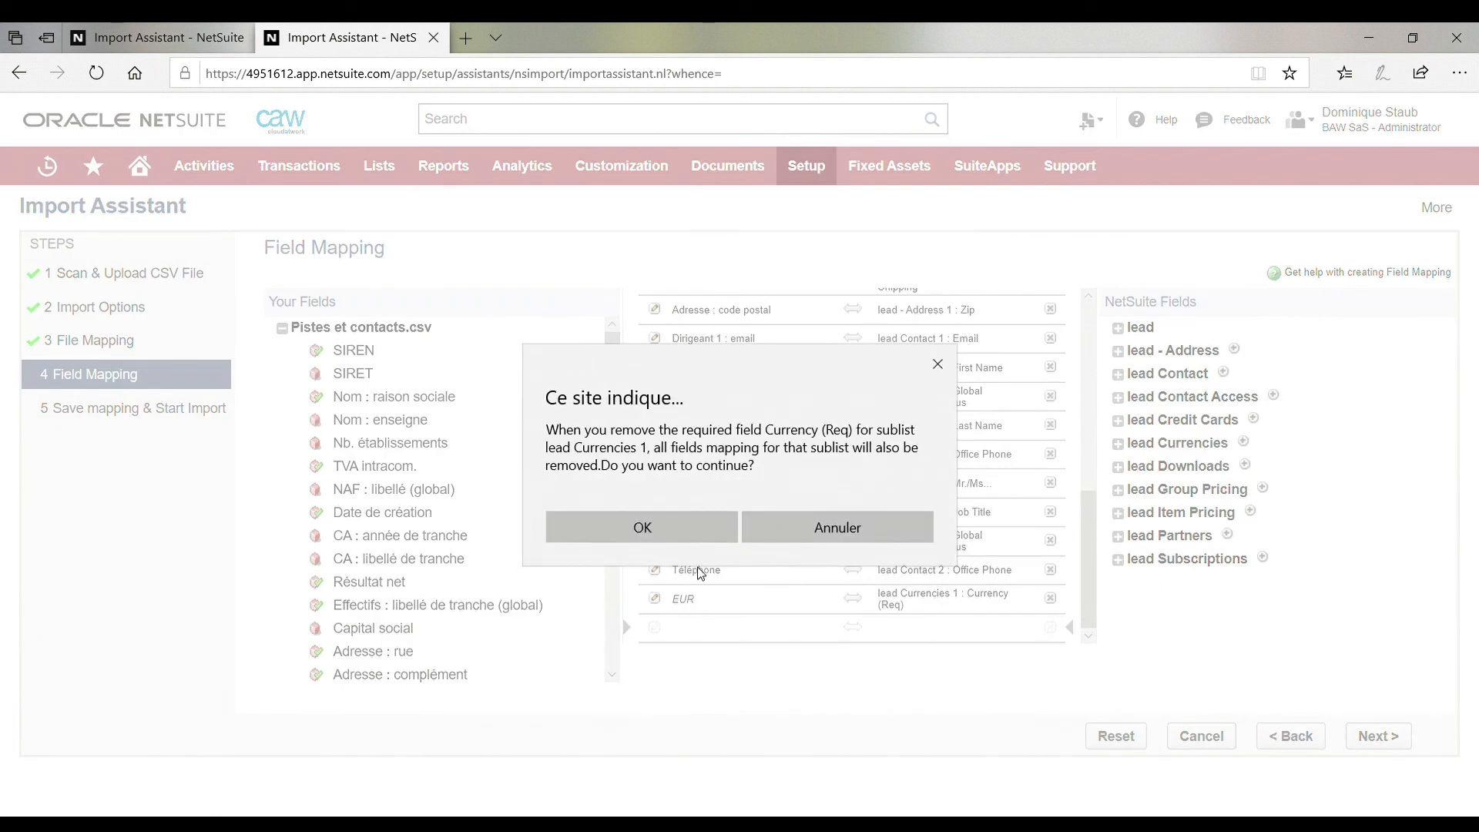
pyautogui.click(624, 532)
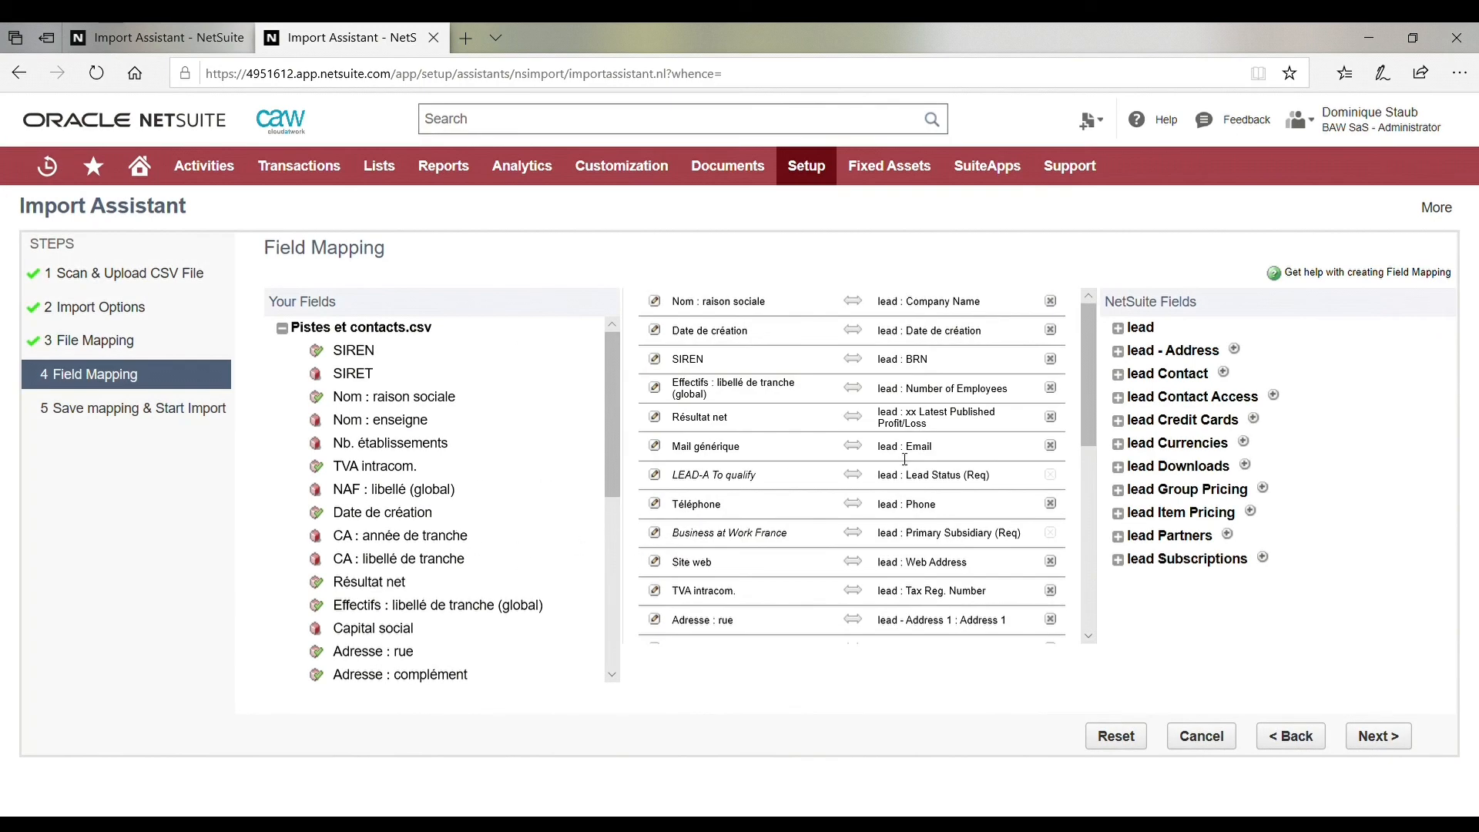
# Step: Add the Currency (Req) field from lead Currencies 1 to the empty row at the end of the mapping
pyautogui.click(1118, 445)
pyautogui.click(1135, 467)
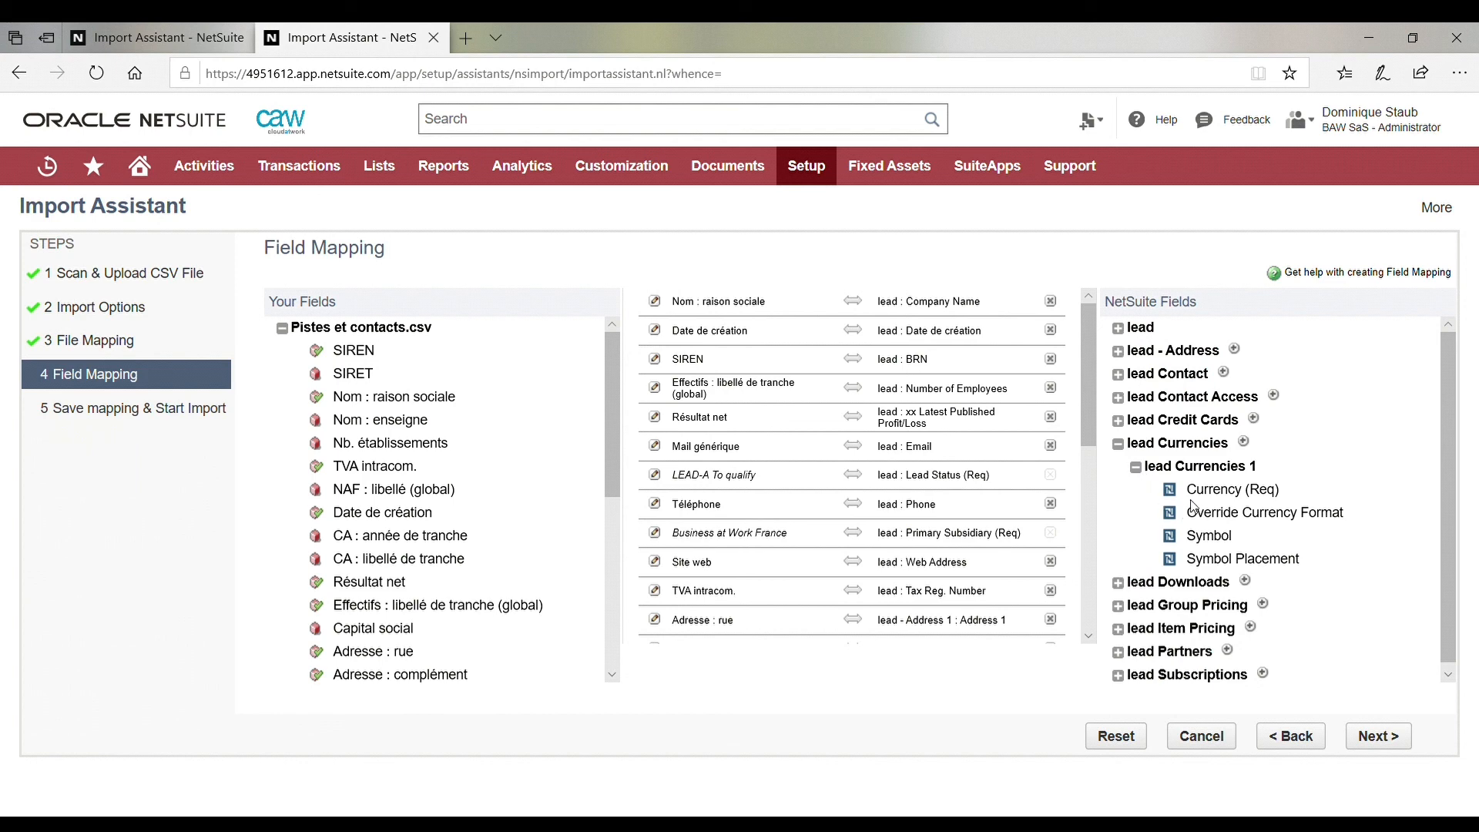
pyautogui.moveTo(1216, 493); pyautogui.dragTo(952, 626)
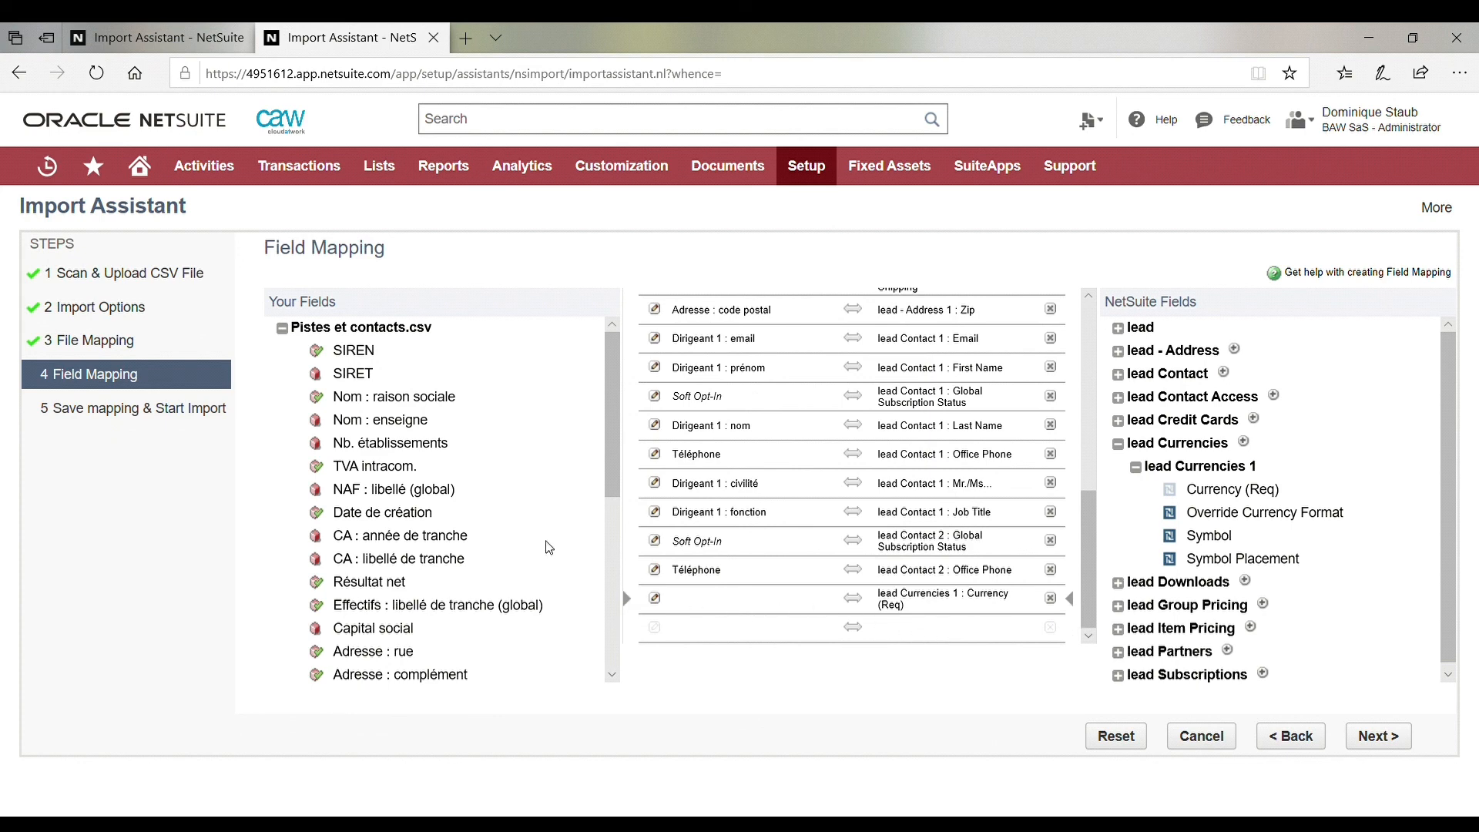
# Step: Set EUR as the default value for the lead Currencies 1 : Currency (Req) mapping and collapse the lead Currencies group
pyautogui.scroll(-4, 504, 506)
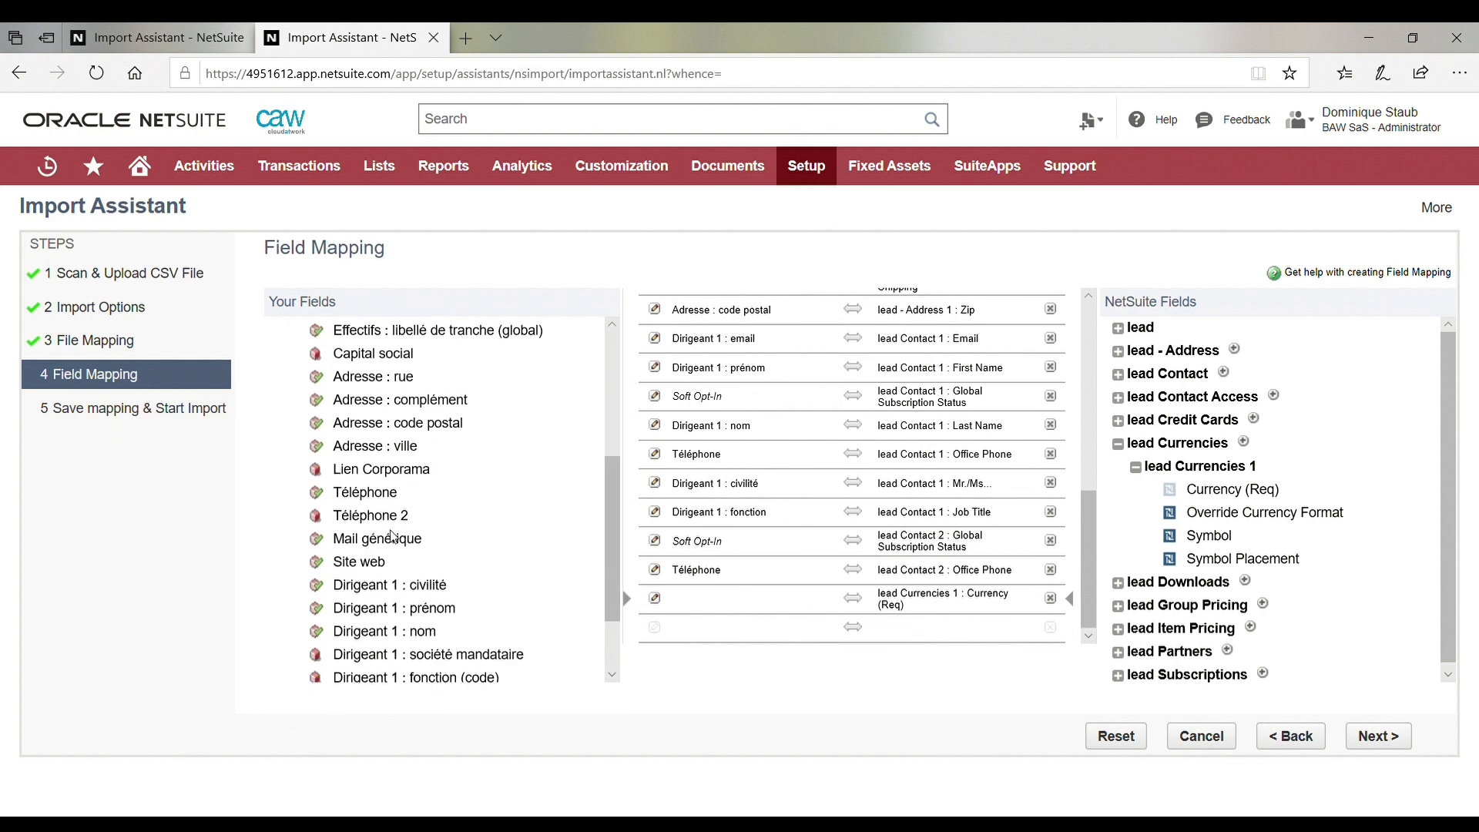
pyautogui.scroll(-2, 432, 629)
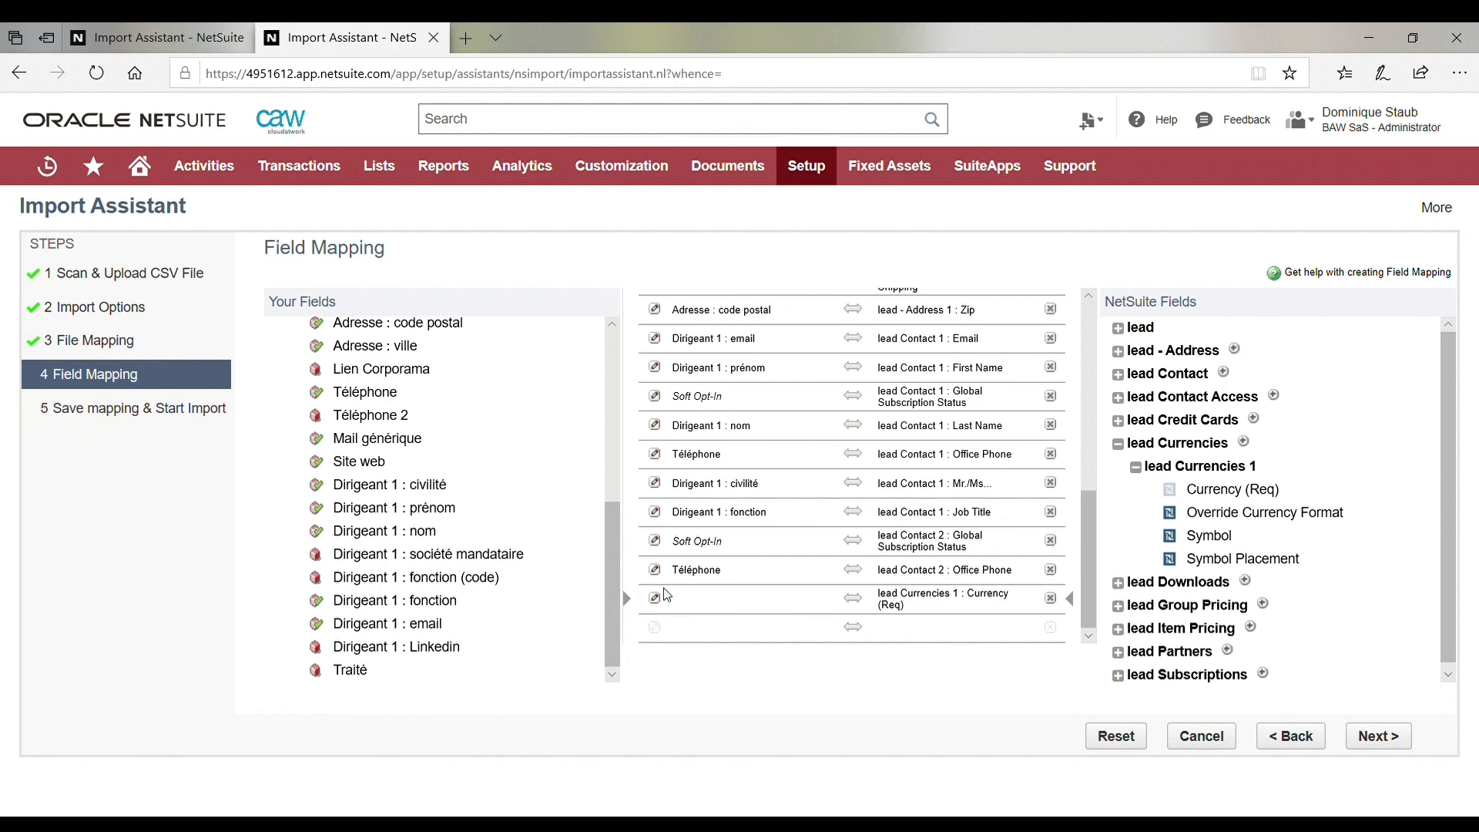
pyautogui.click(656, 600)
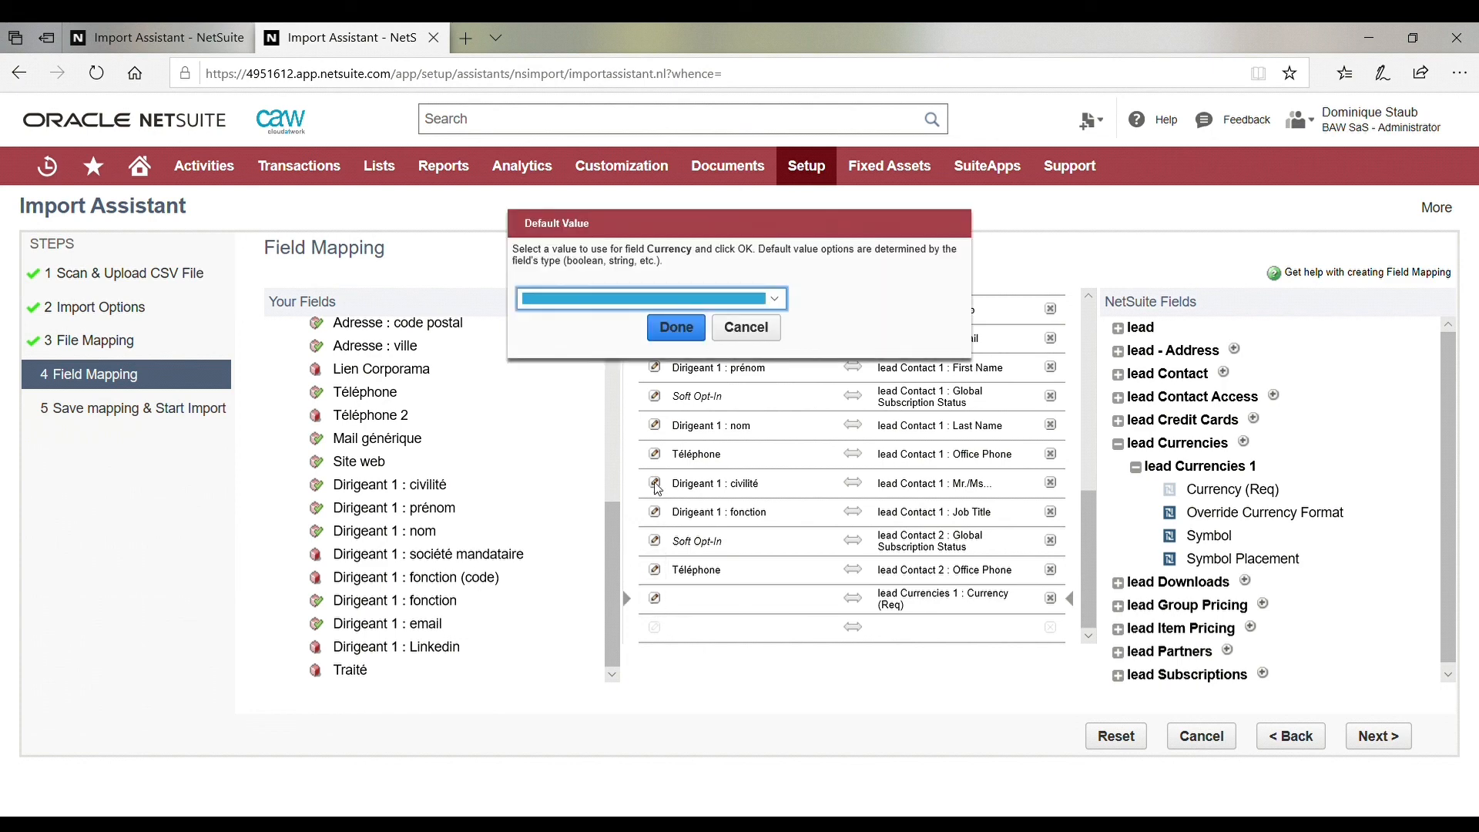
pyautogui.click(661, 311)
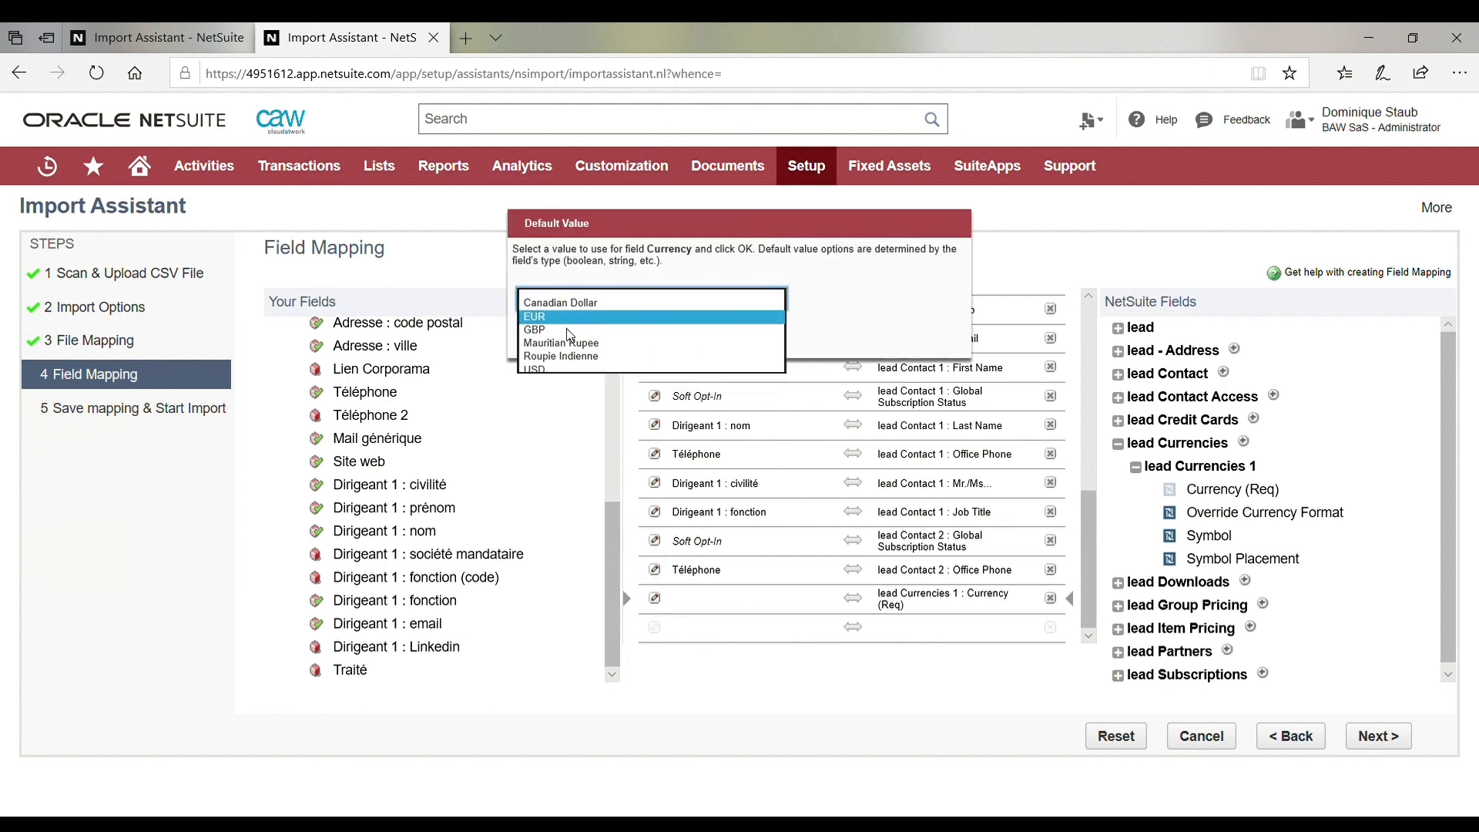
pyautogui.click(576, 324)
pyautogui.click(676, 327)
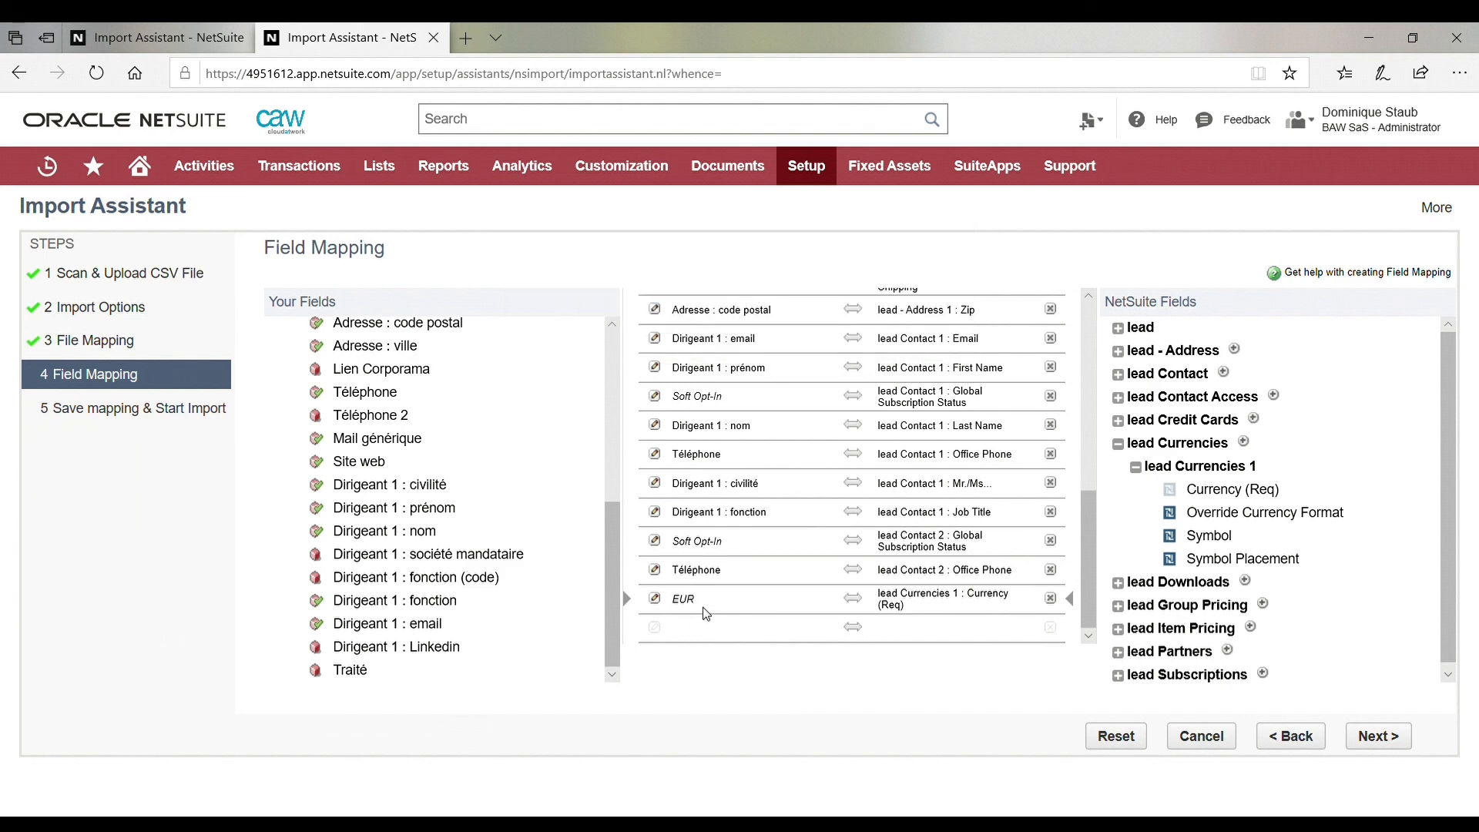
pyautogui.click(1117, 444)
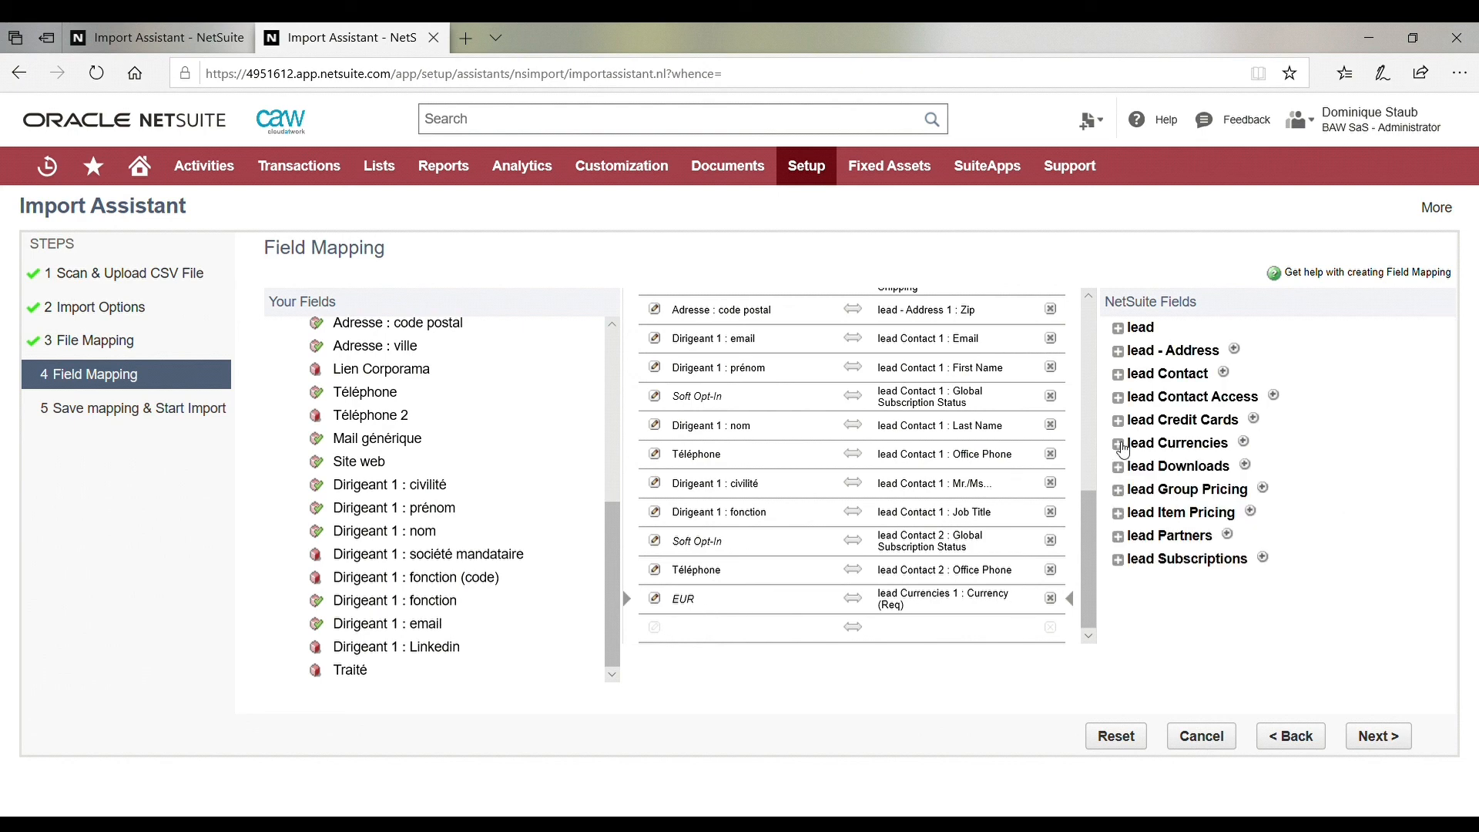
# Step: Add a second address under lead - Address, view its available fields, and collapse the address group
pyautogui.click(1118, 375)
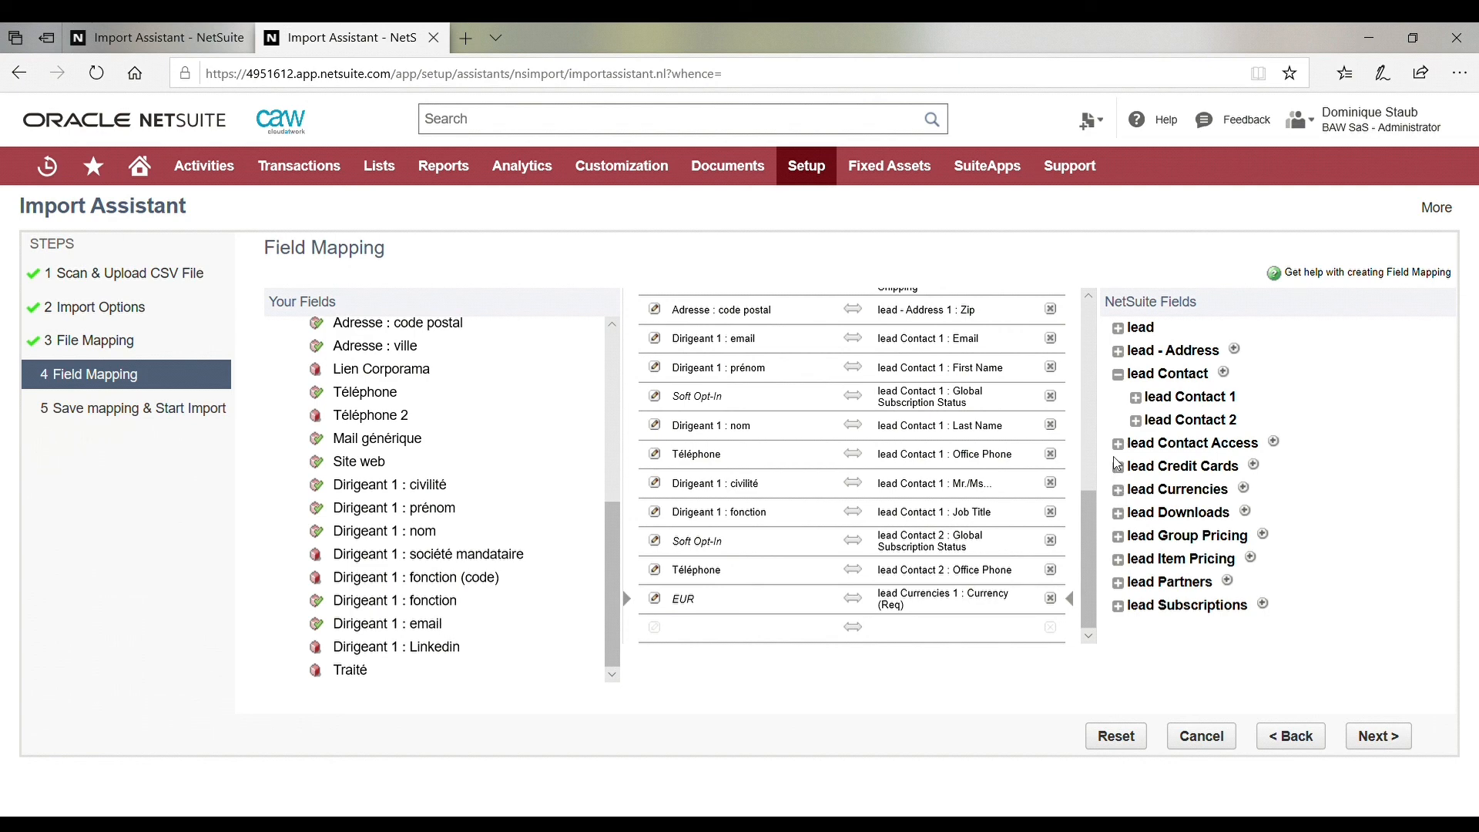
pyautogui.click(1120, 354)
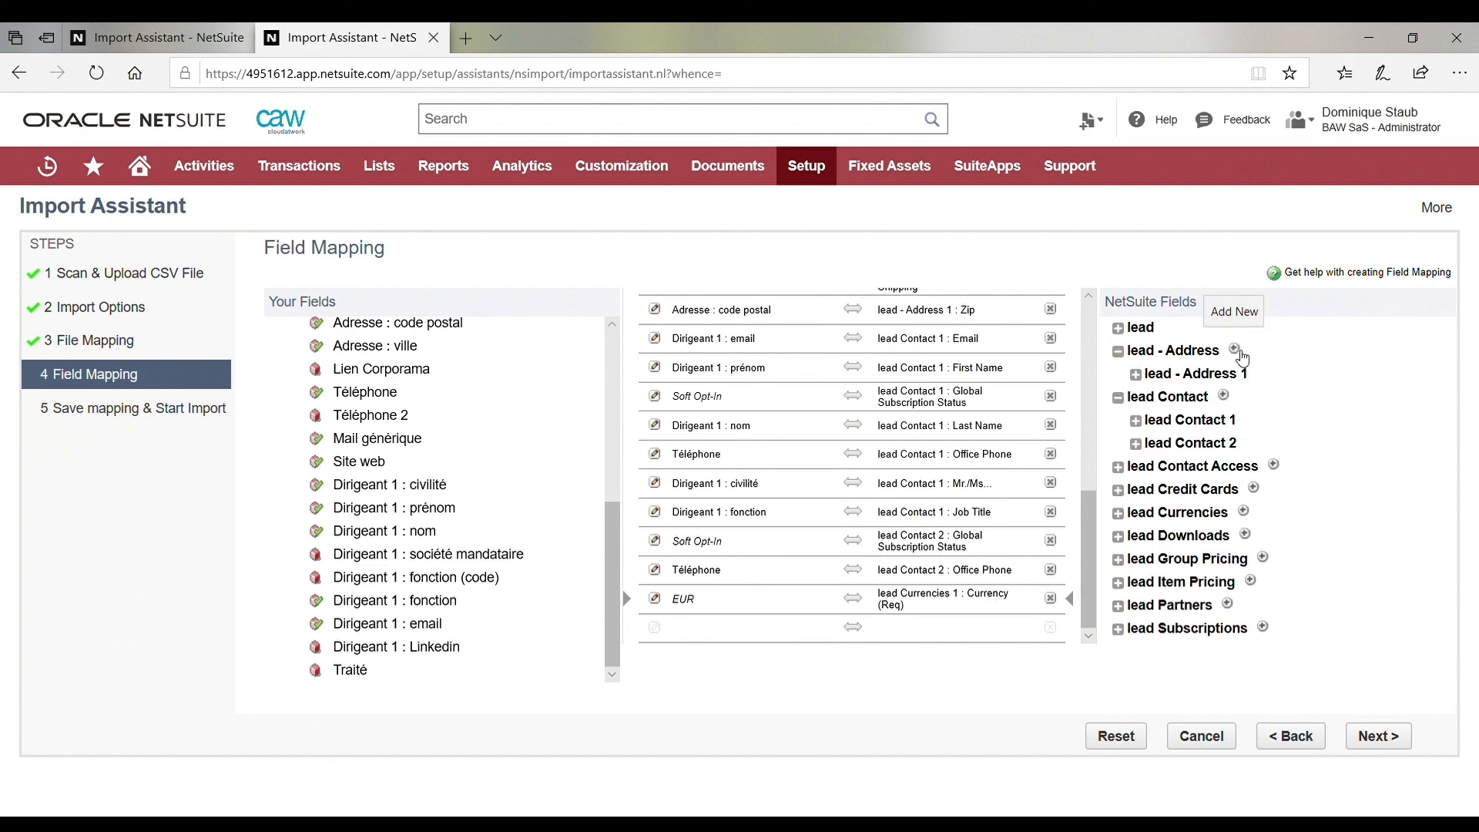
pyautogui.click(1235, 350)
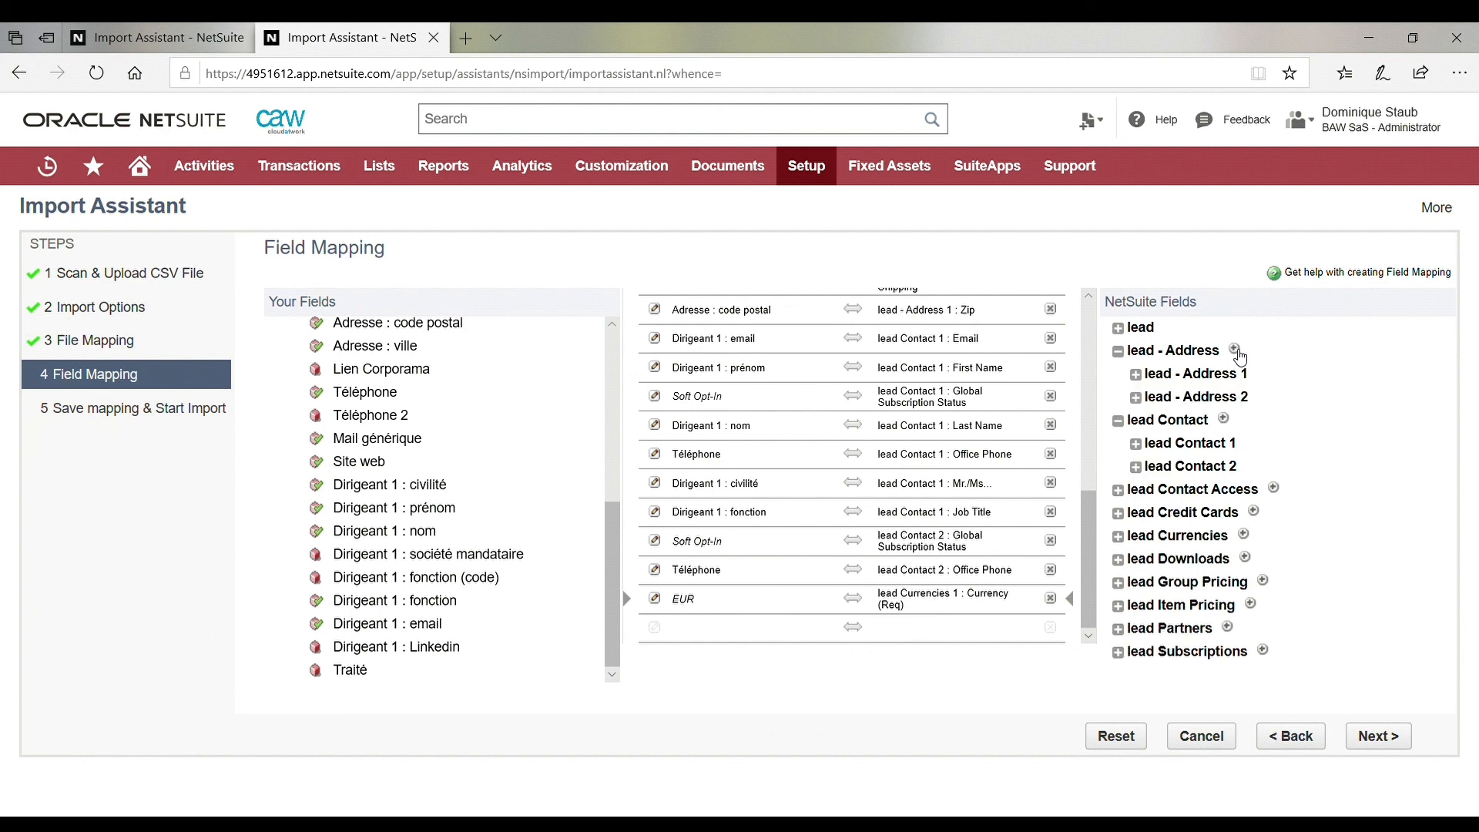
pyautogui.click(1136, 398)
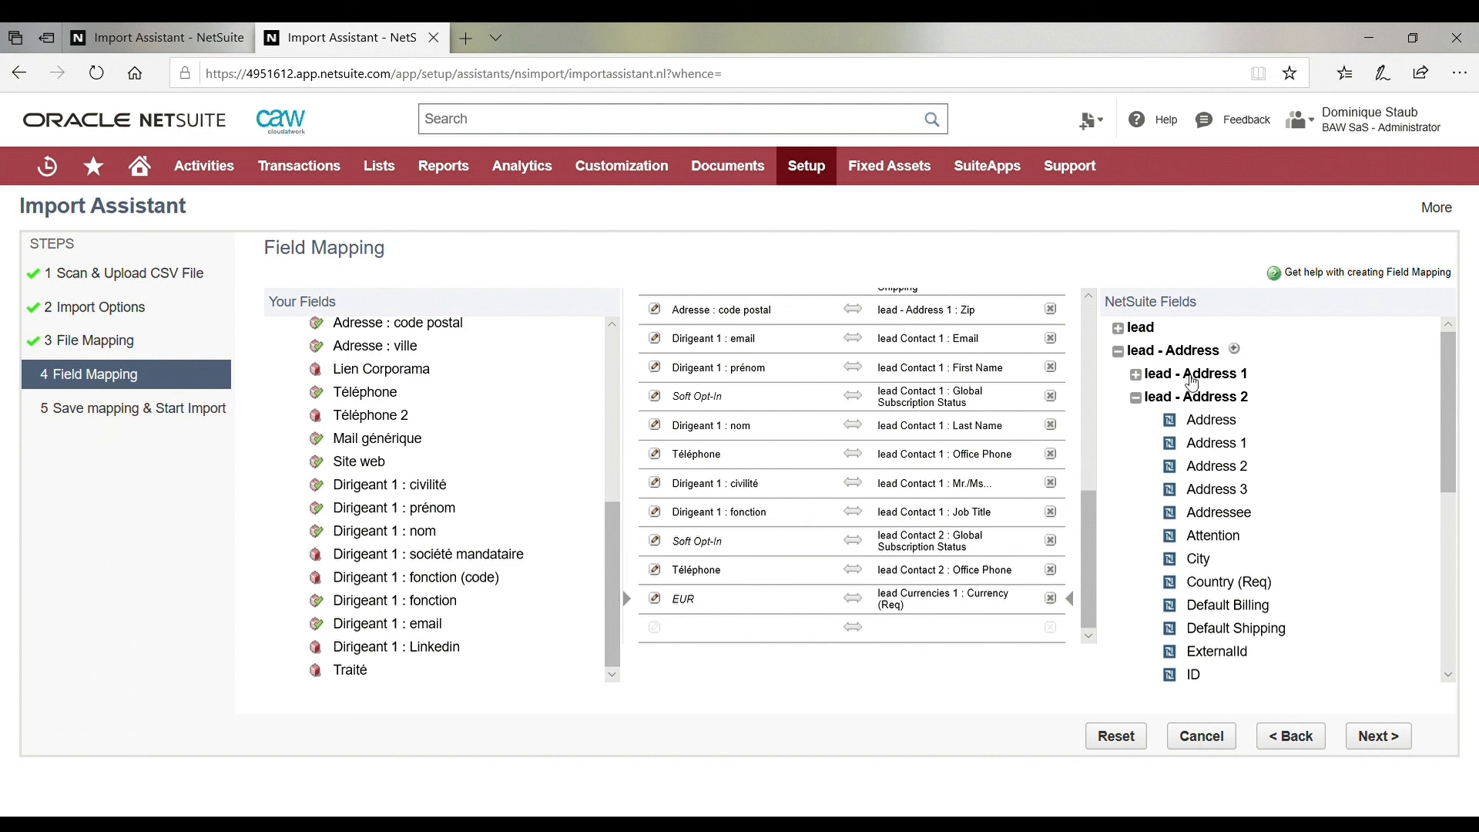
pyautogui.click(1136, 397)
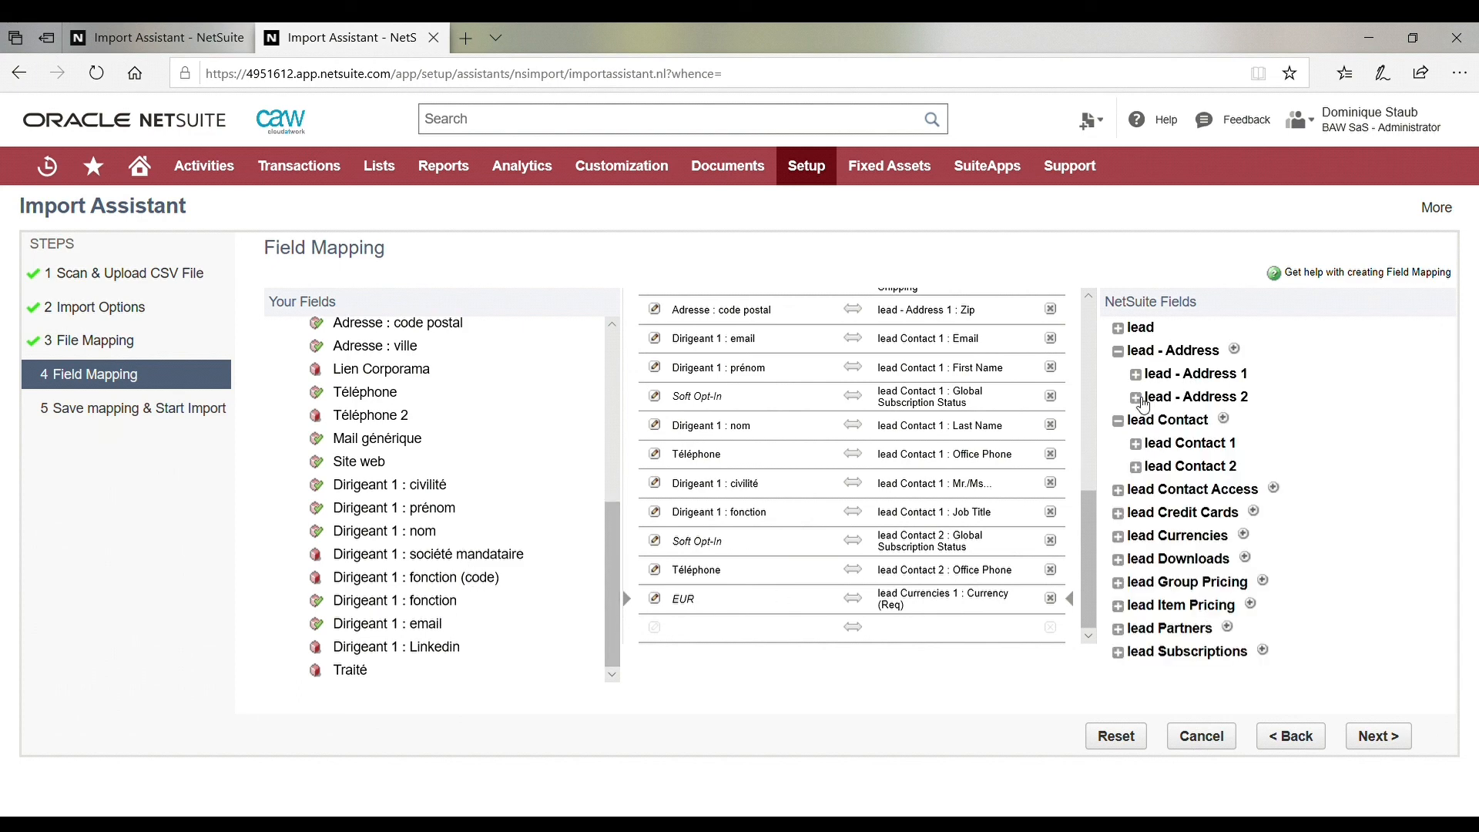
pyautogui.click(1118, 352)
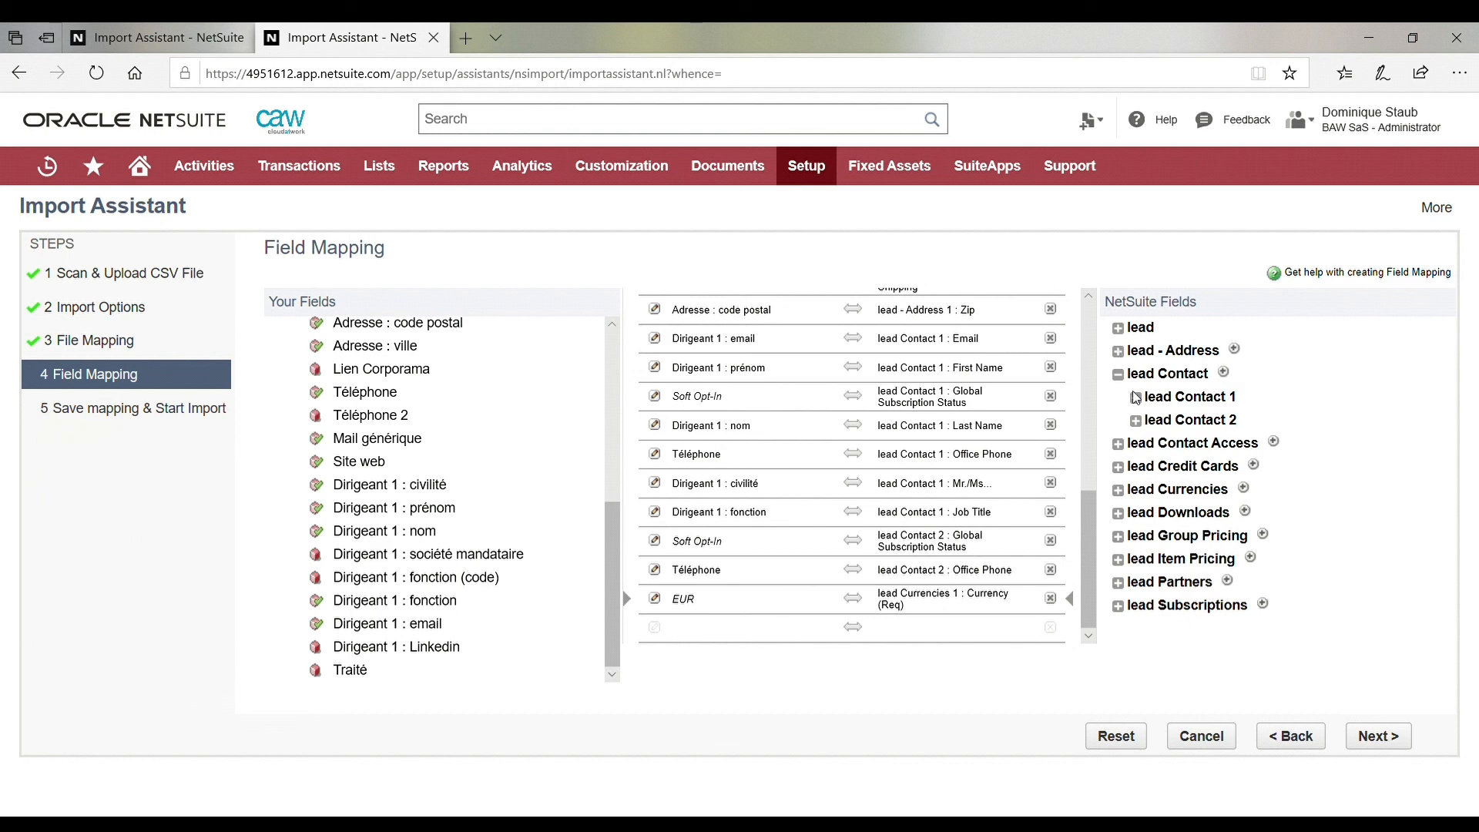
# Step: Finish the field mapping, then save and run the import under the map name "Import de pistes et contacts", overwriting the saved import
pyautogui.click(1391, 745)
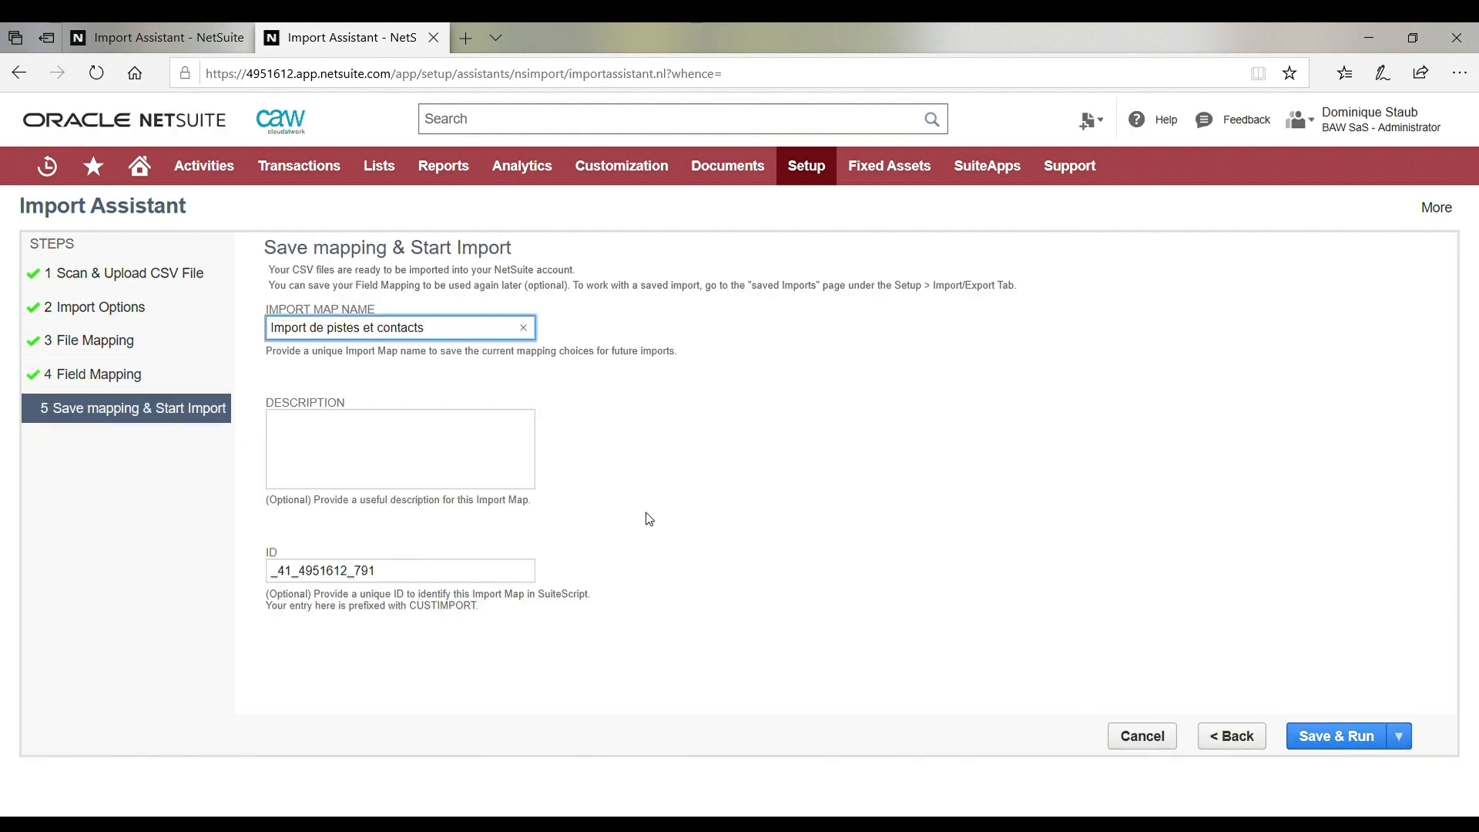
pyautogui.moveTo(454, 337); pyautogui.dragTo(261, 340)
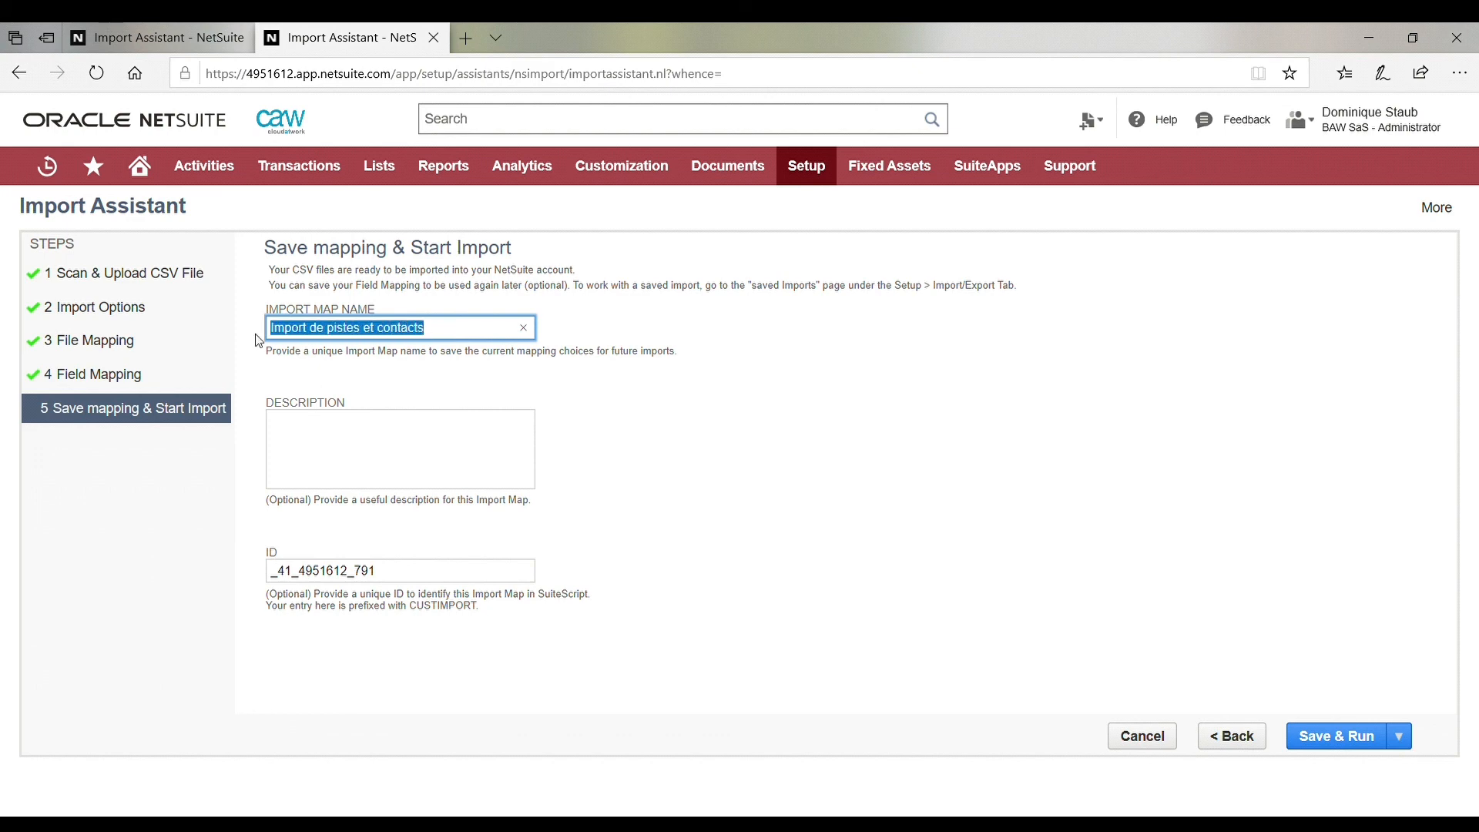
pyautogui.click(1182, 568)
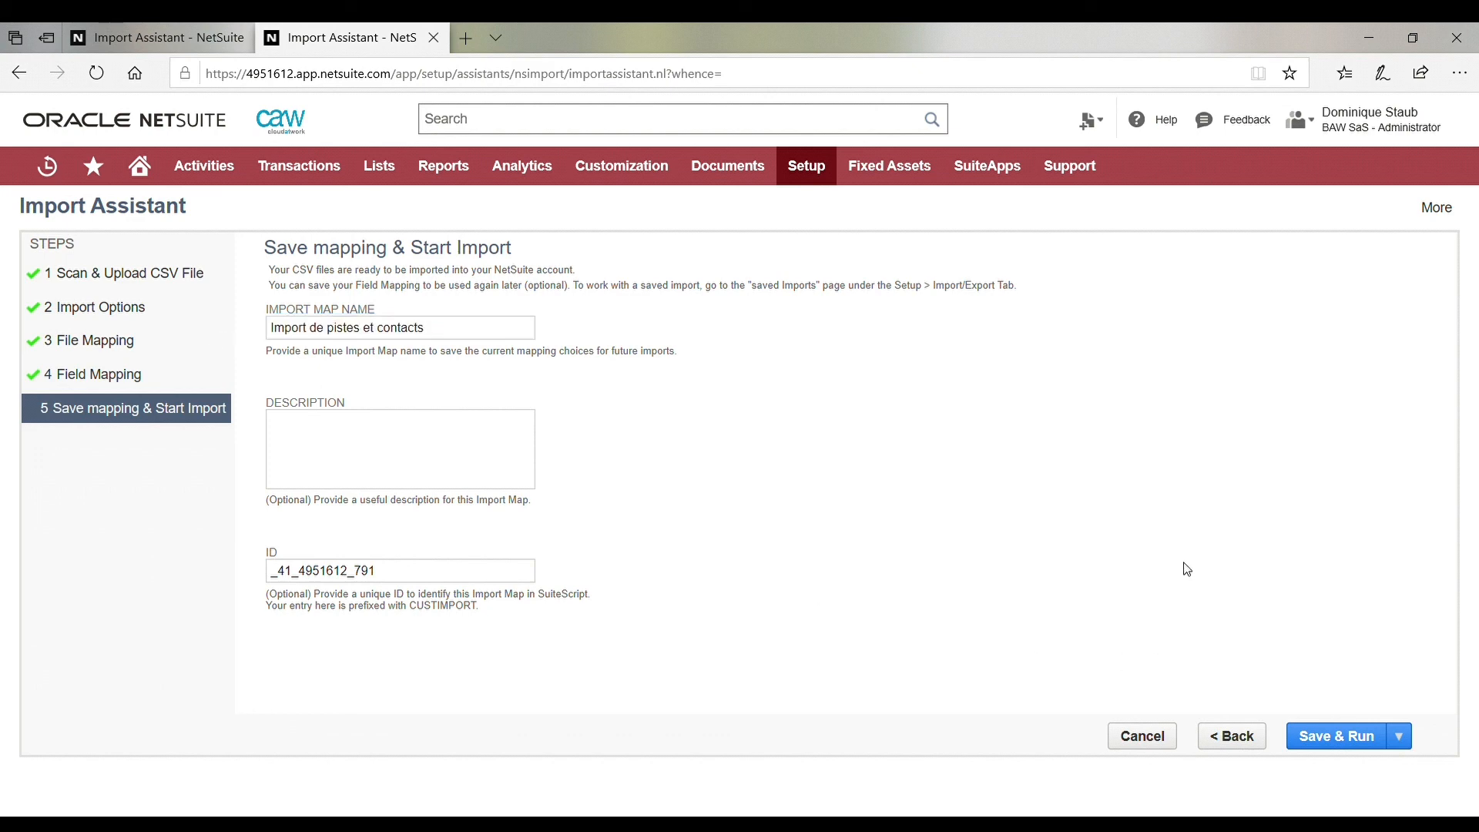
pyautogui.click(1340, 742)
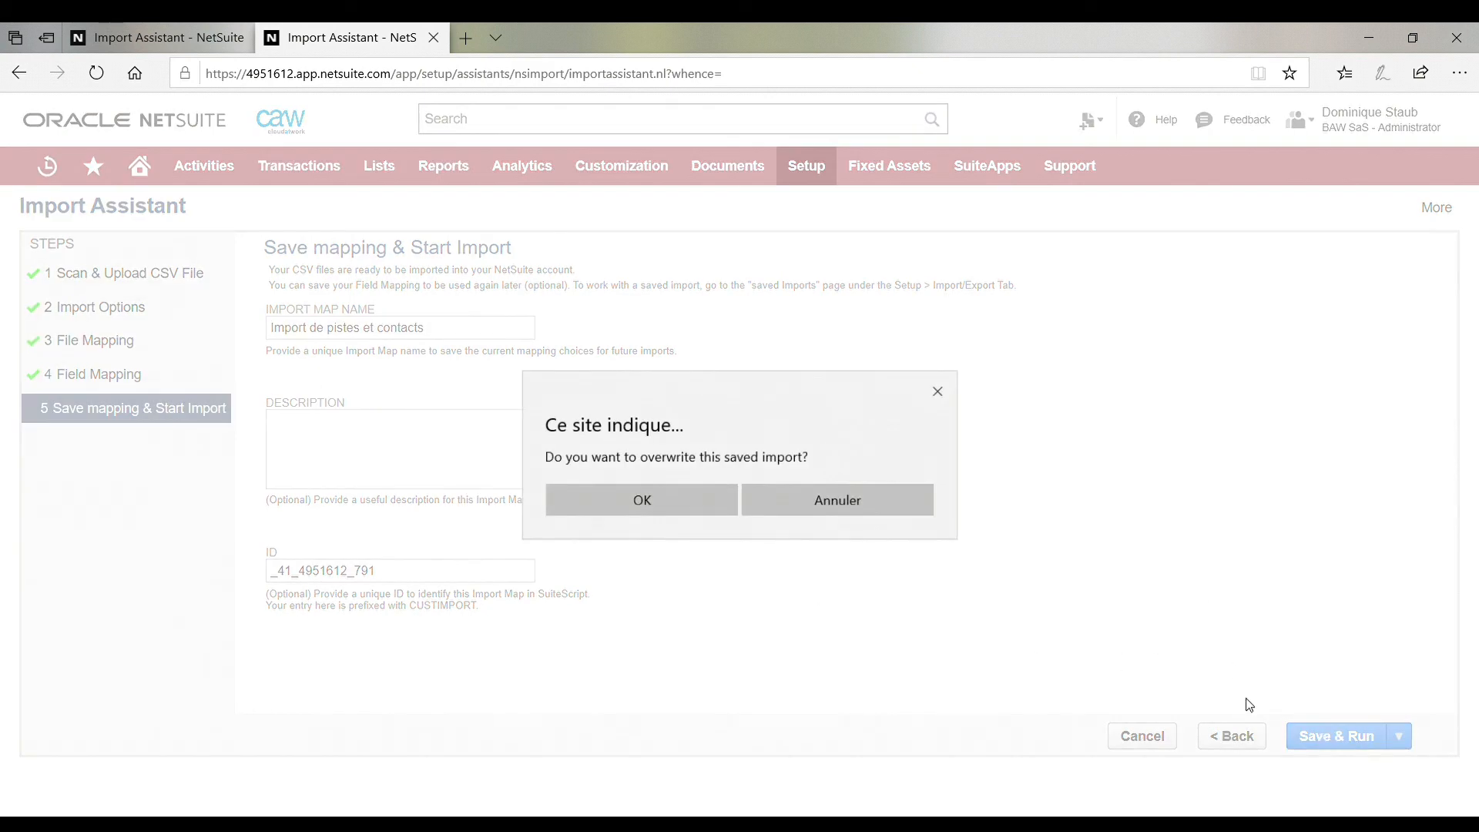
pyautogui.click(682, 515)
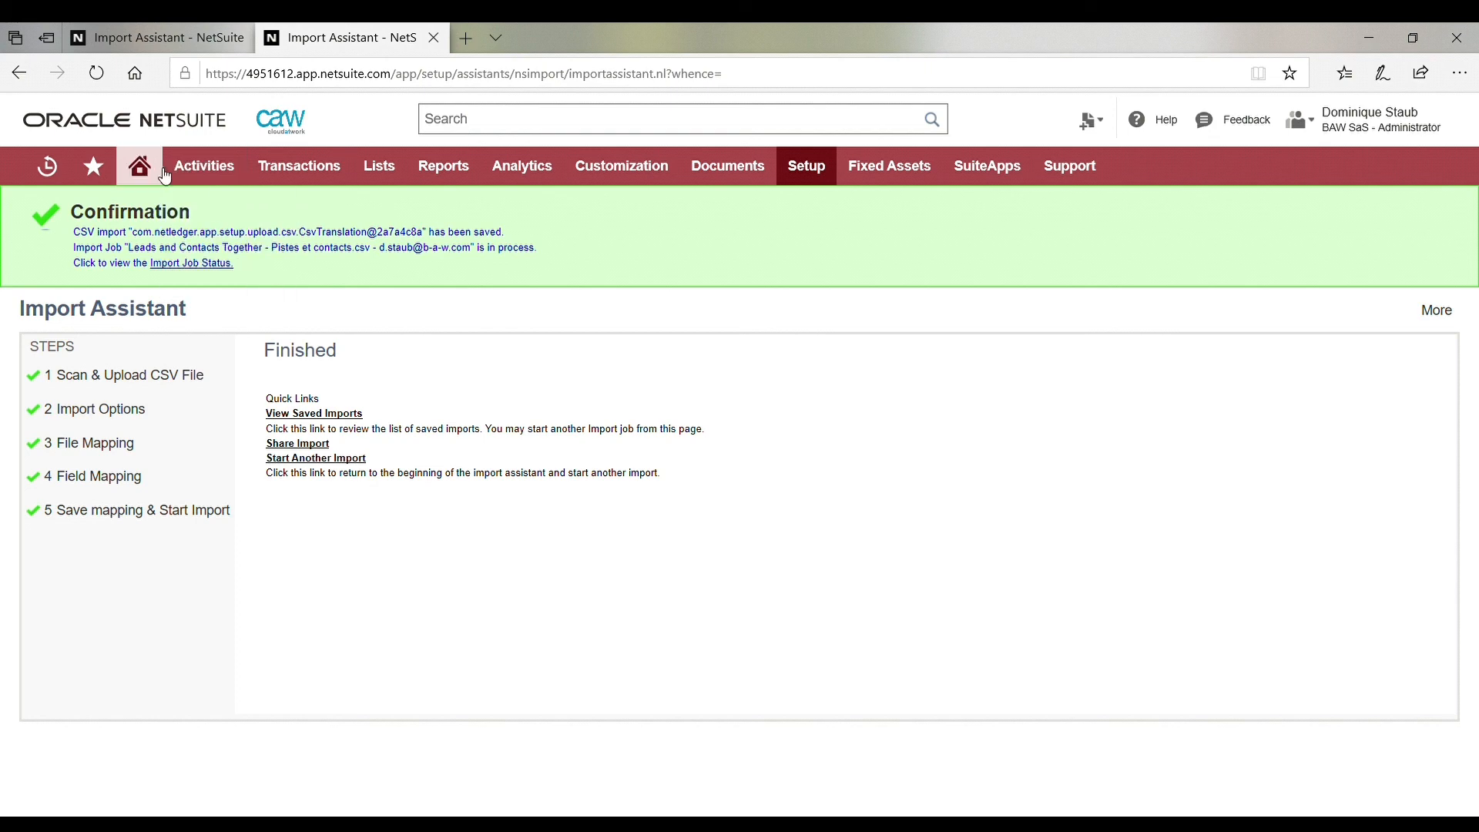
# Step: Look over the import and export tasks available in Setup and return to the Home dashboard
pyautogui.moveTo(807, 176)
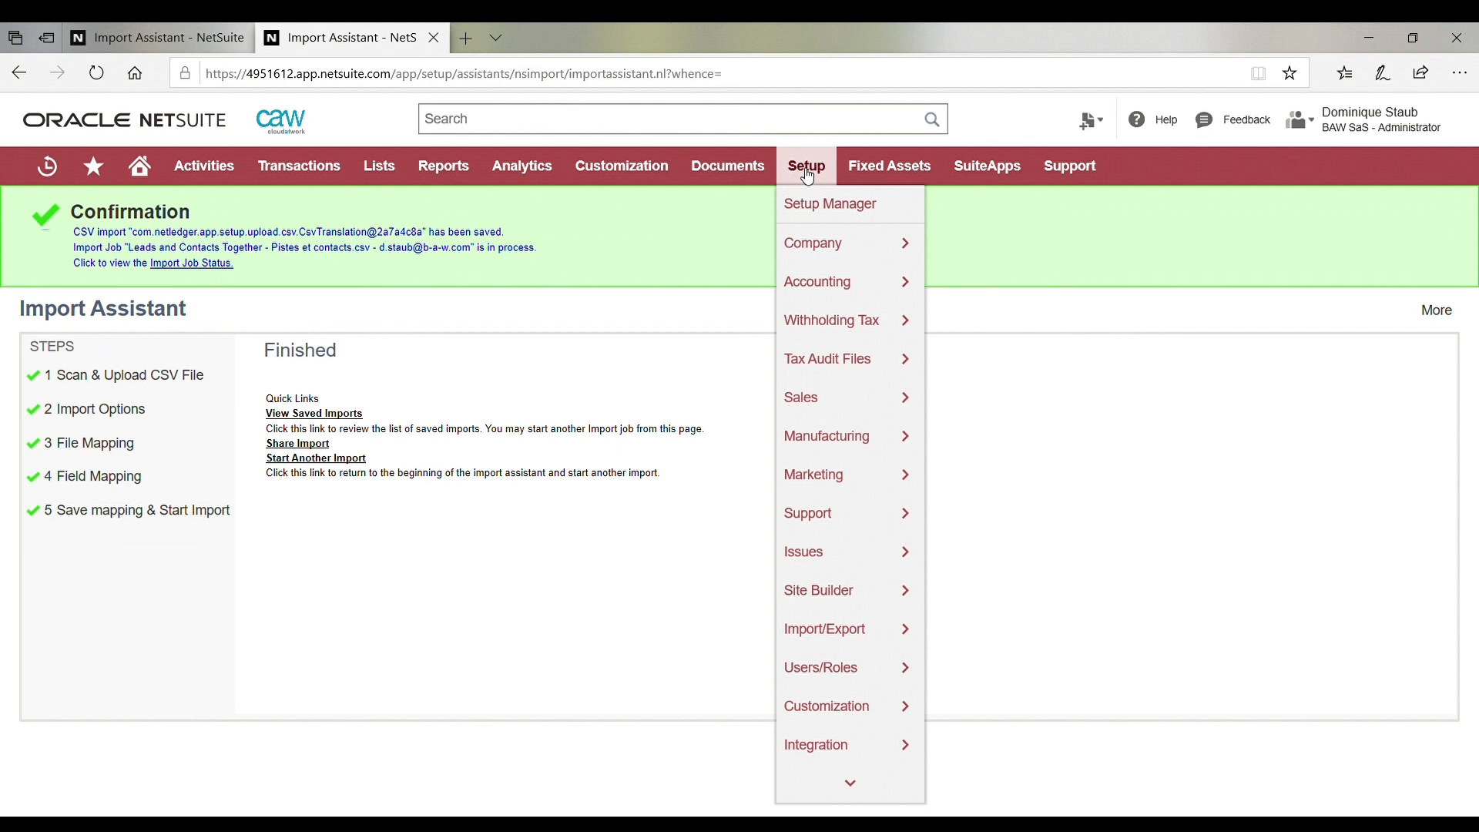
pyautogui.moveTo(848, 634)
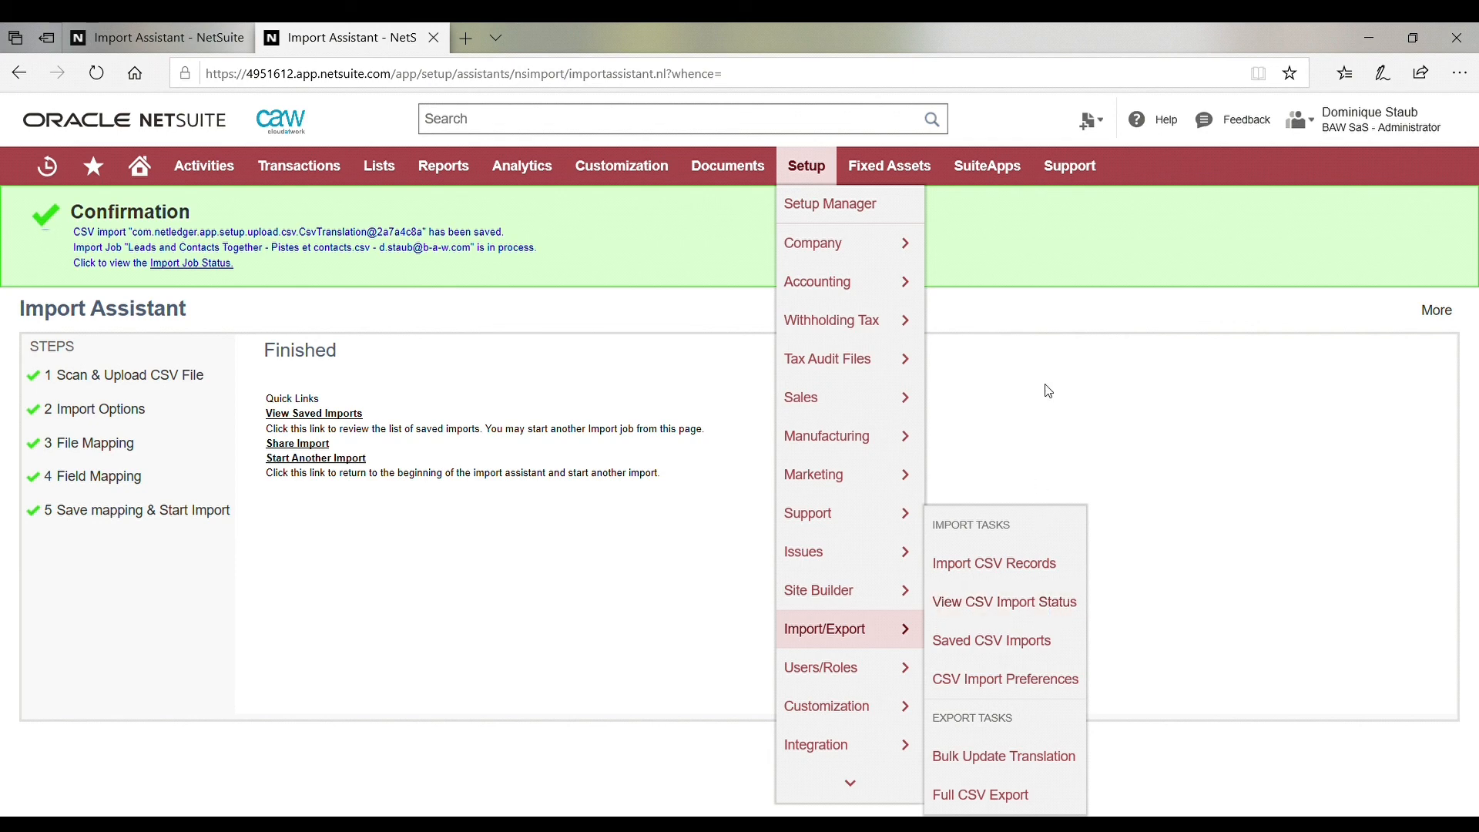
pyautogui.click(139, 165)
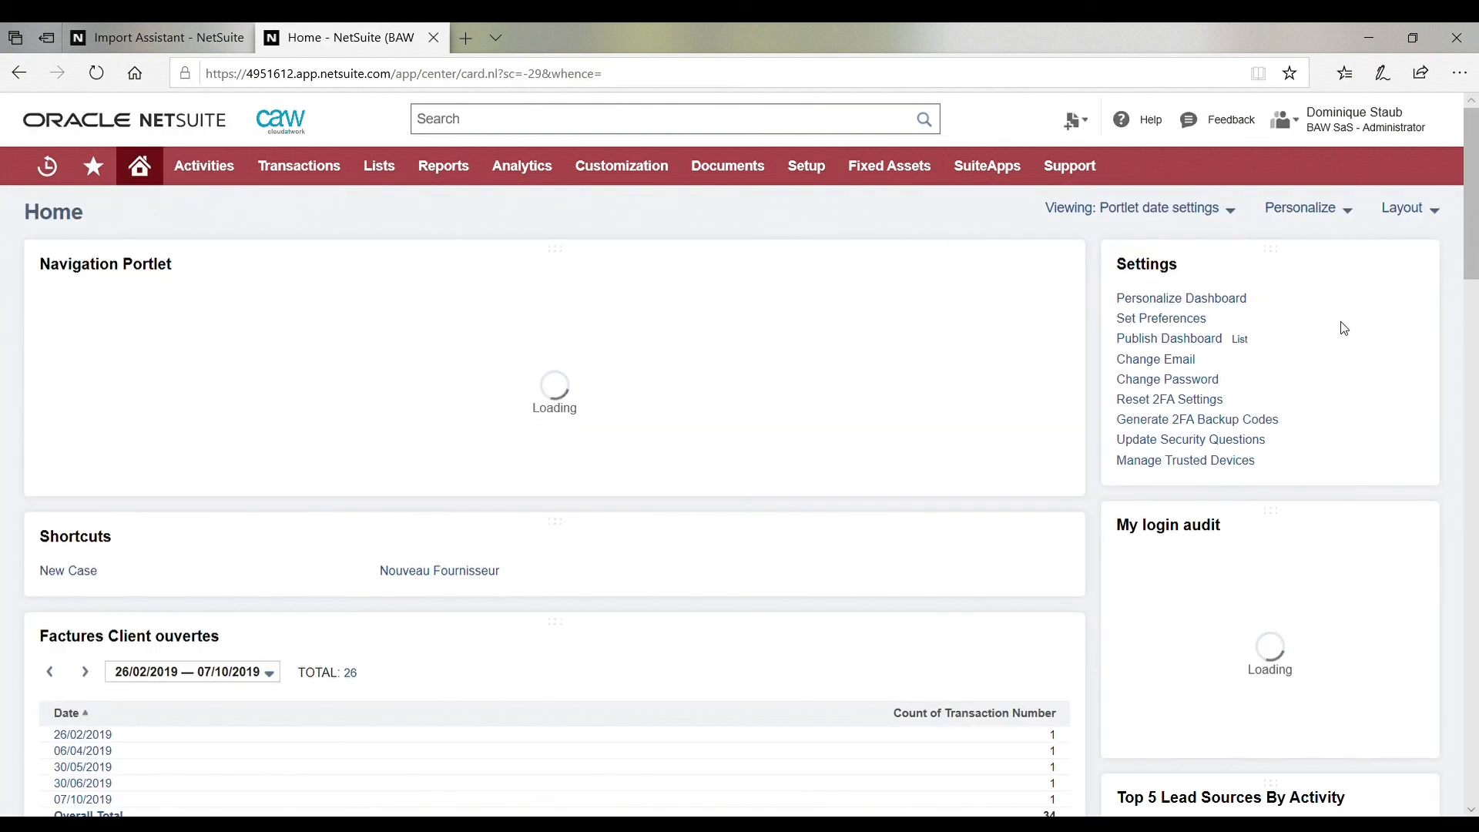